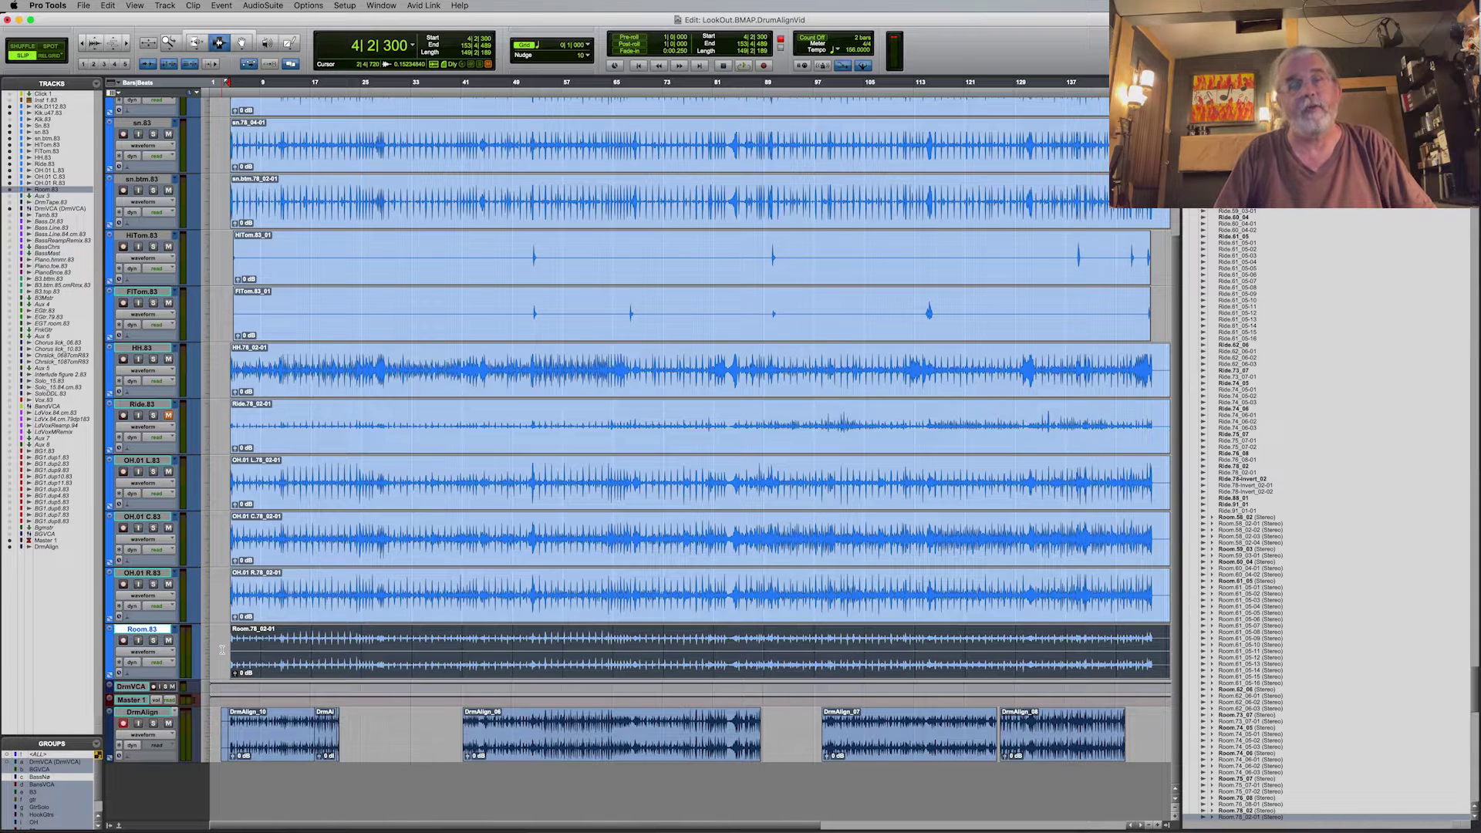
# Record a pass of the unaligned drum tracks onto the DrmAlign track, starting at 4|2|300.
pyautogui.scroll(3, 222, 650)
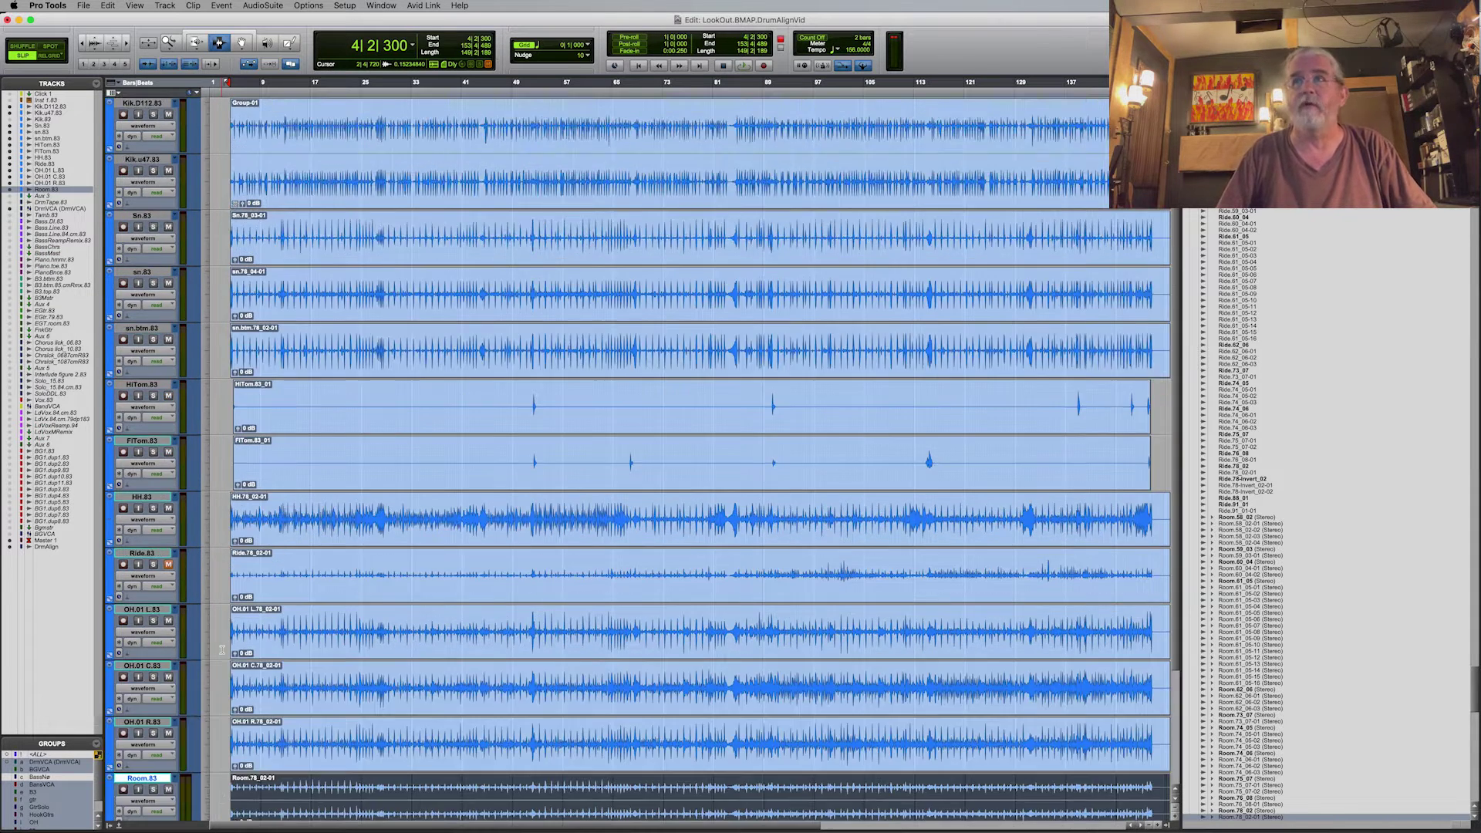
pyautogui.press('super+equal')
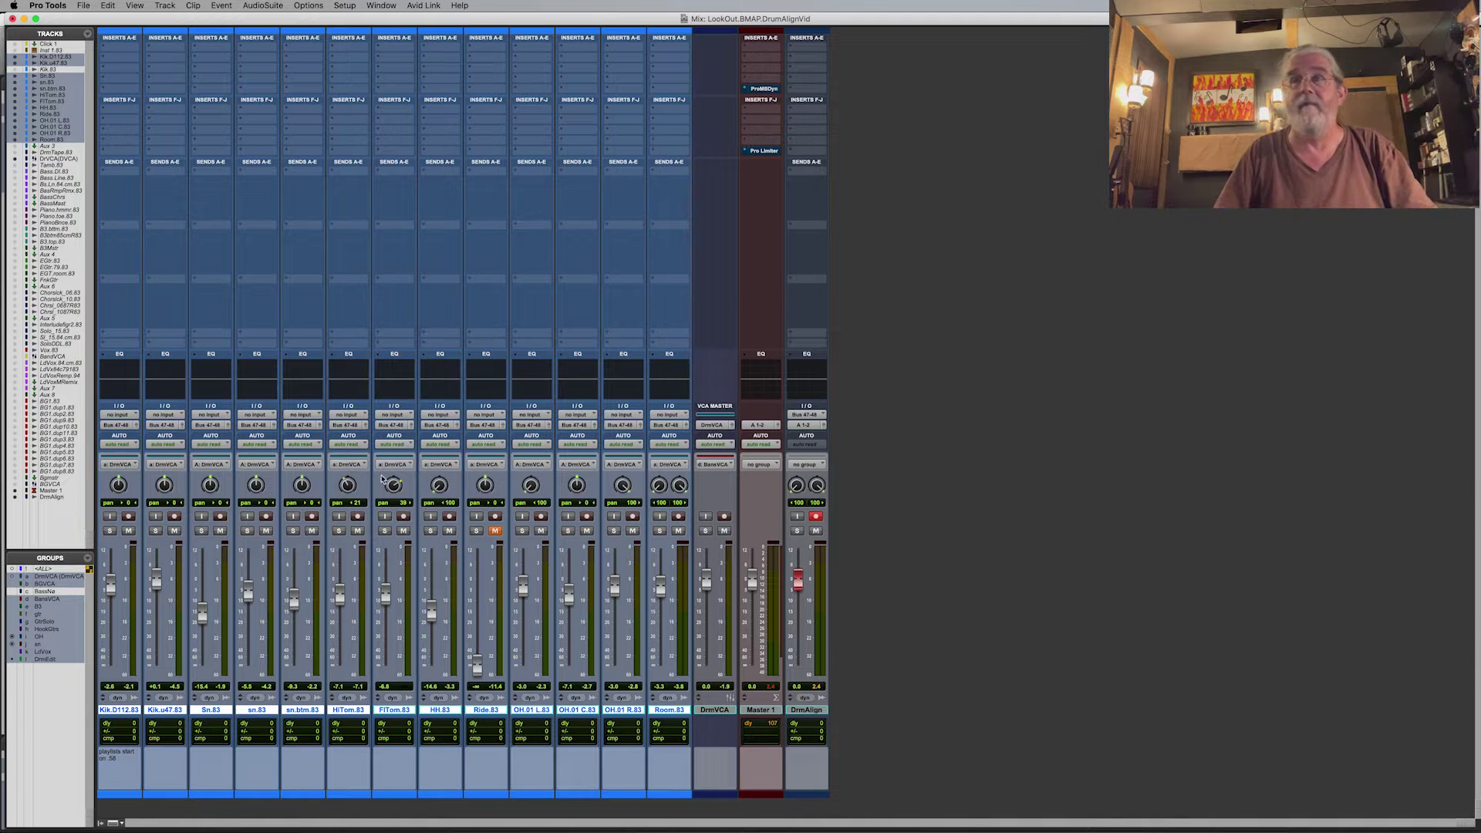
pyautogui.press('super+equal')
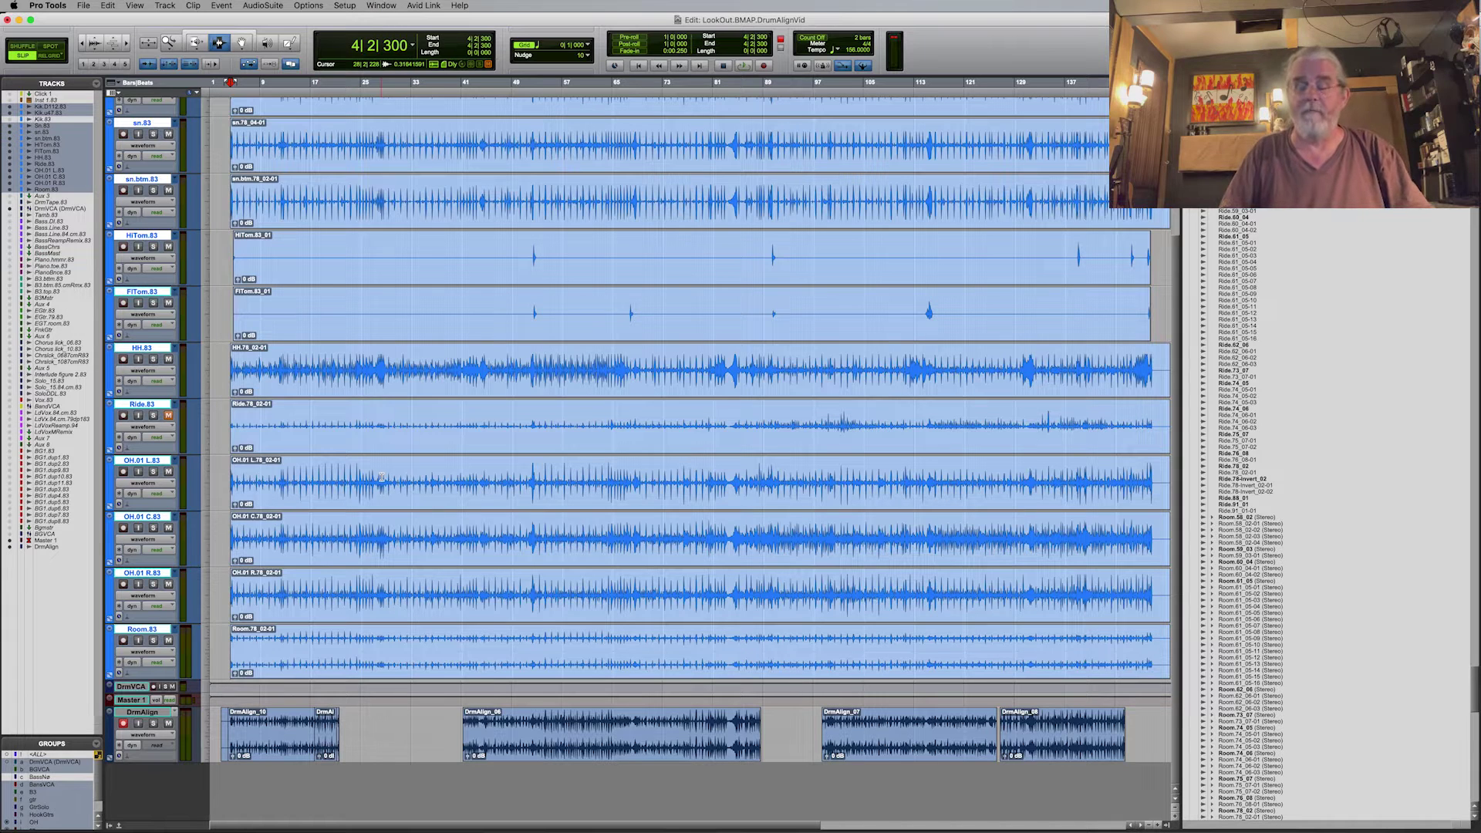
pyautogui.press('space')
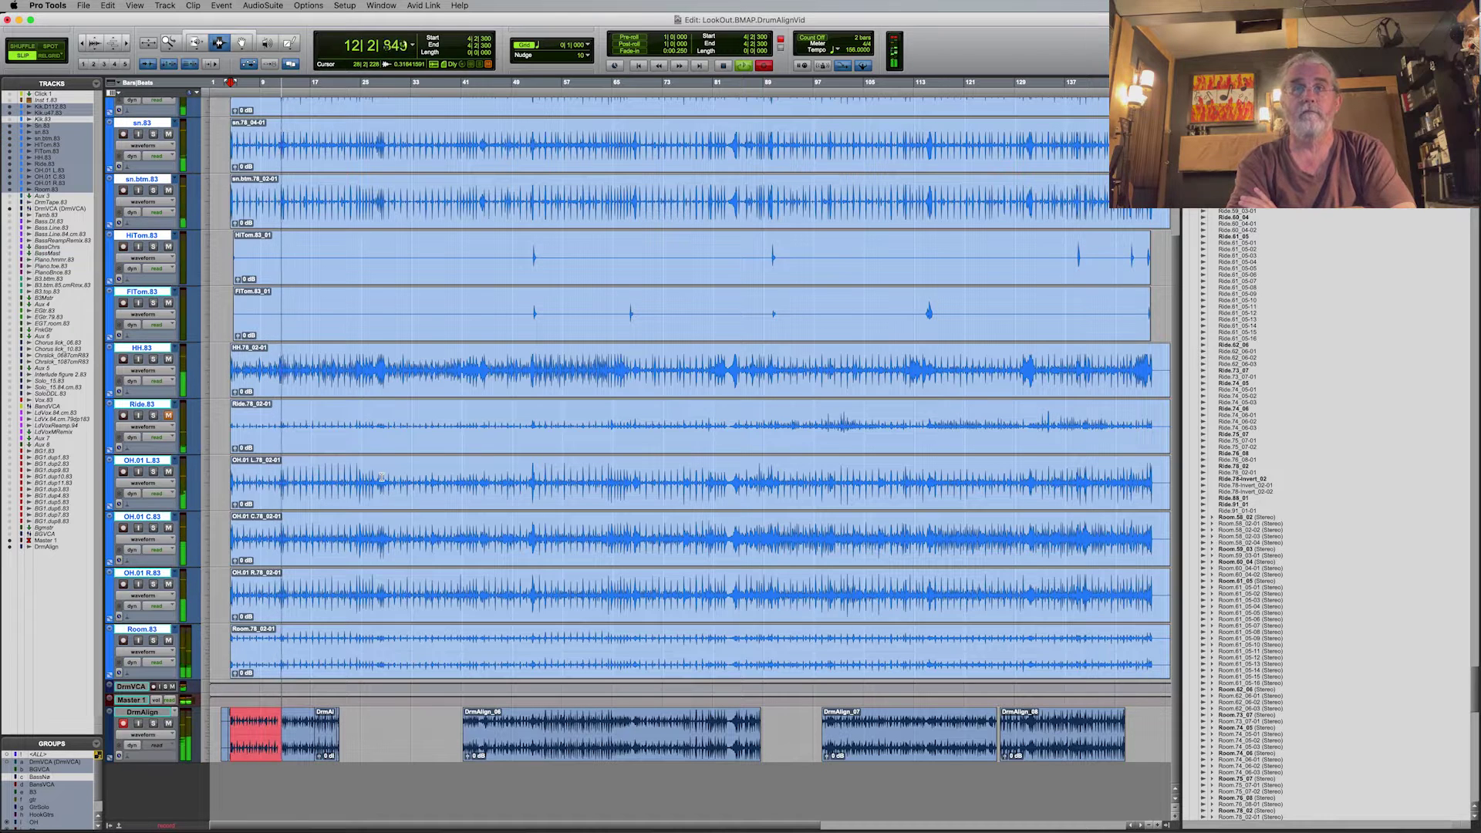
pyautogui.press('space')
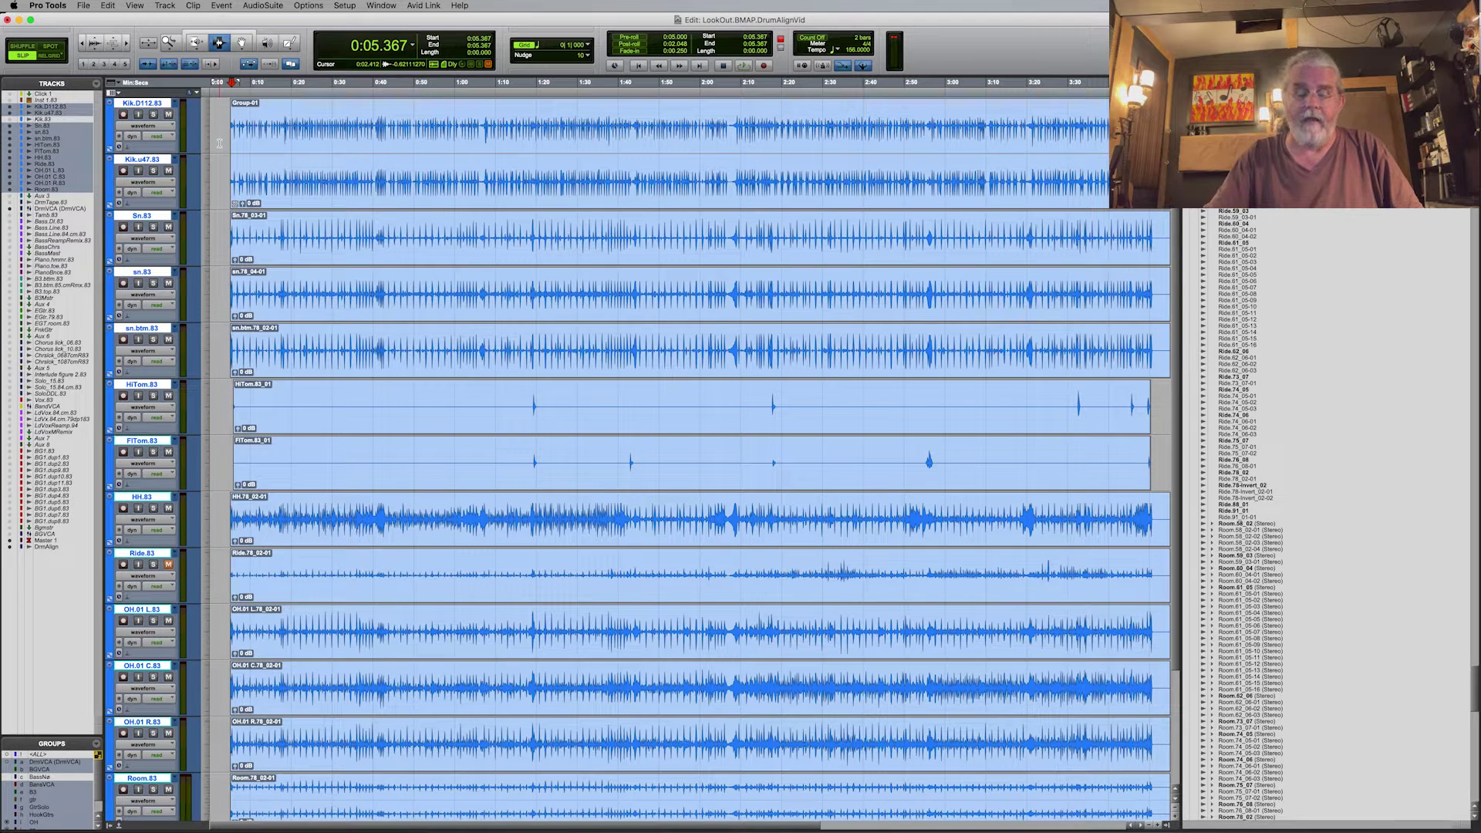
# Select the delay between the first snare hit's onsets on the close snare and bottom snare tracks, and show the main counter in Samples.
pyautogui.press('super+]')
pyautogui.press('super+]')
pyautogui.press('super+]')
pyautogui.press('super+]')
pyautogui.press('super+]')
pyautogui.press('super+]')
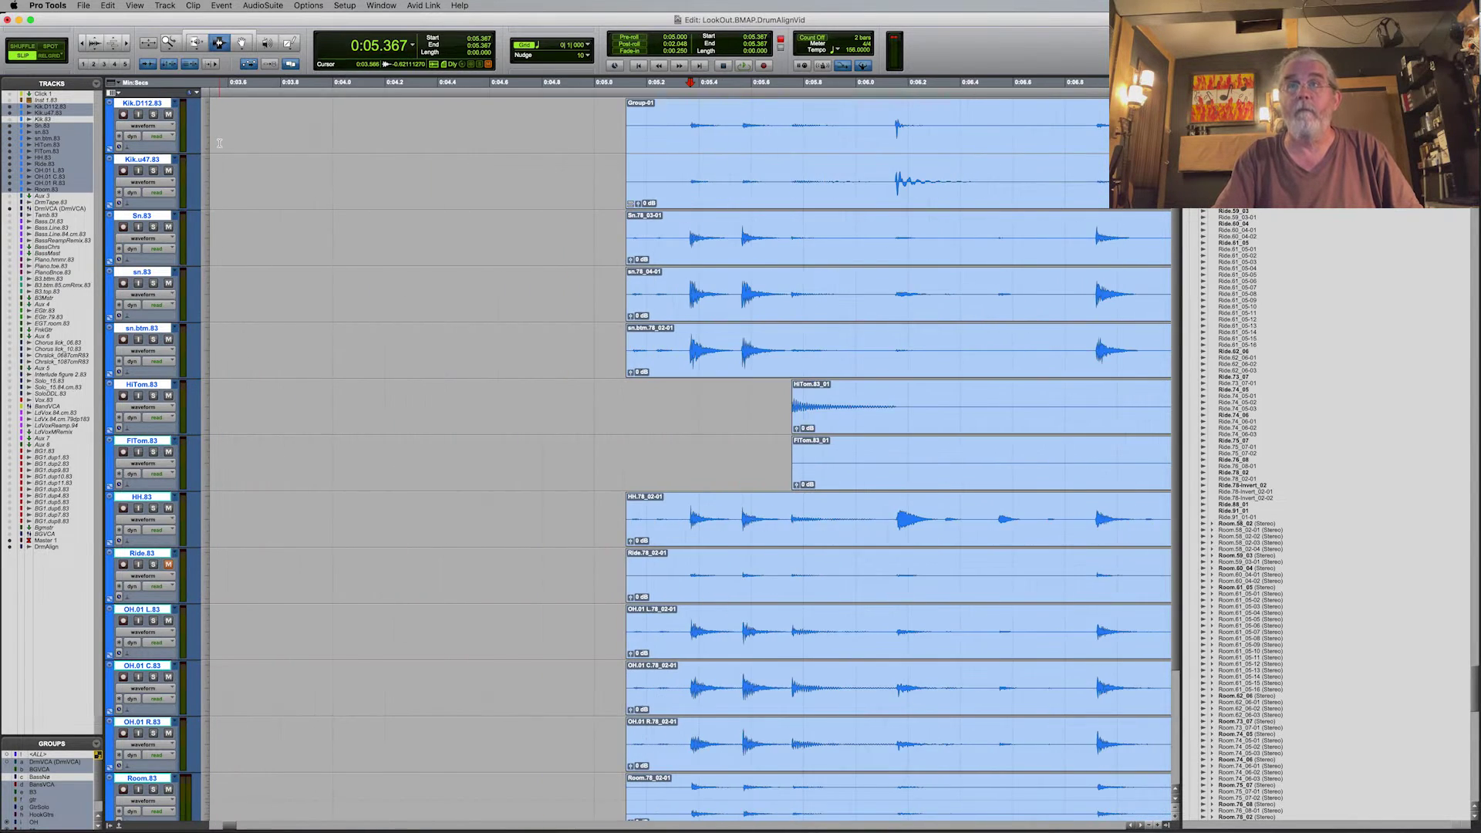
pyautogui.press('super+]')
pyautogui.press('super+]')
pyautogui.press('super+]')
pyautogui.press('super+]')
pyautogui.press('super+]')
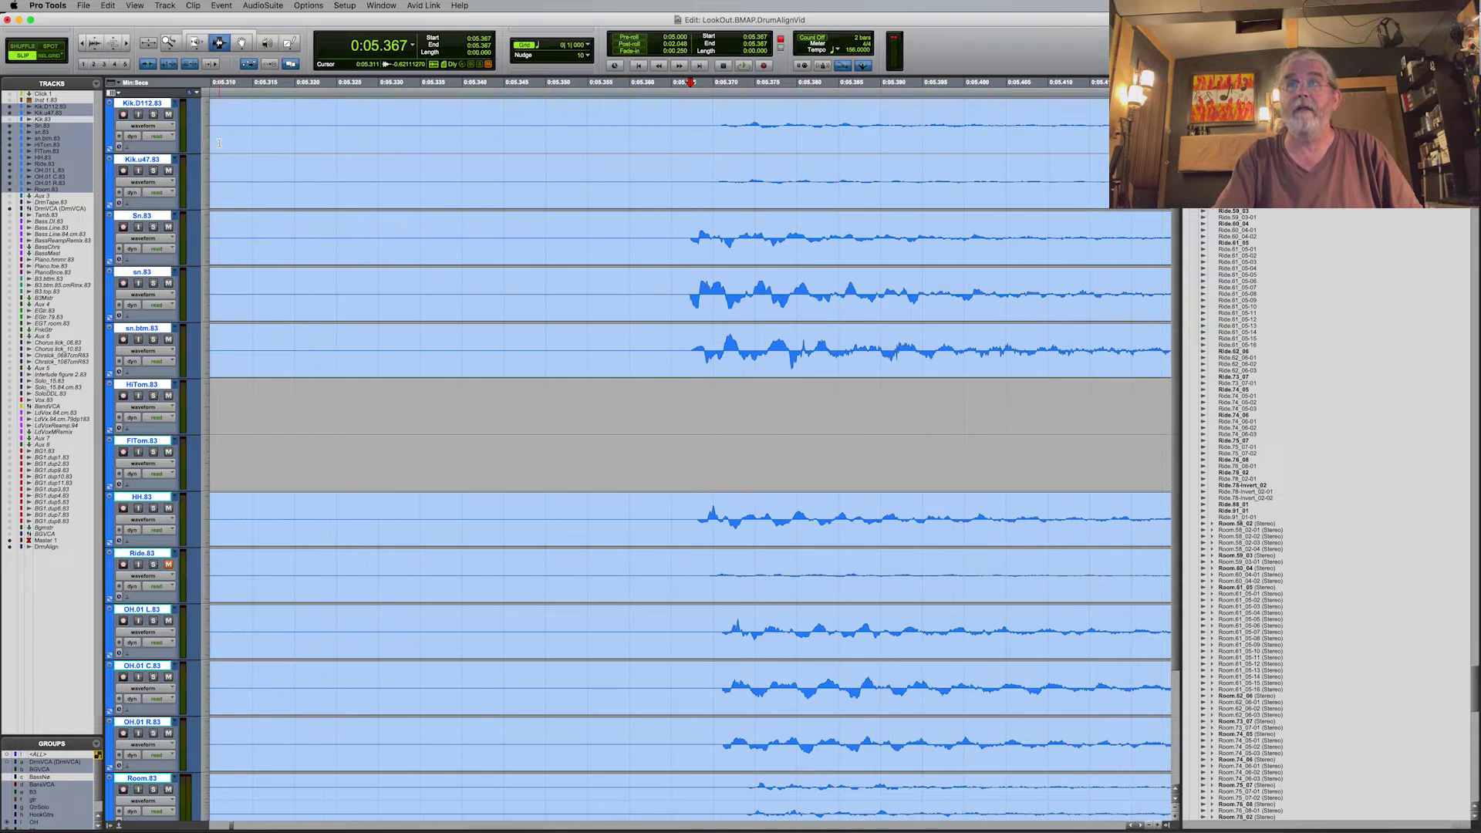
pyautogui.press('super+]')
pyautogui.press('super+]')
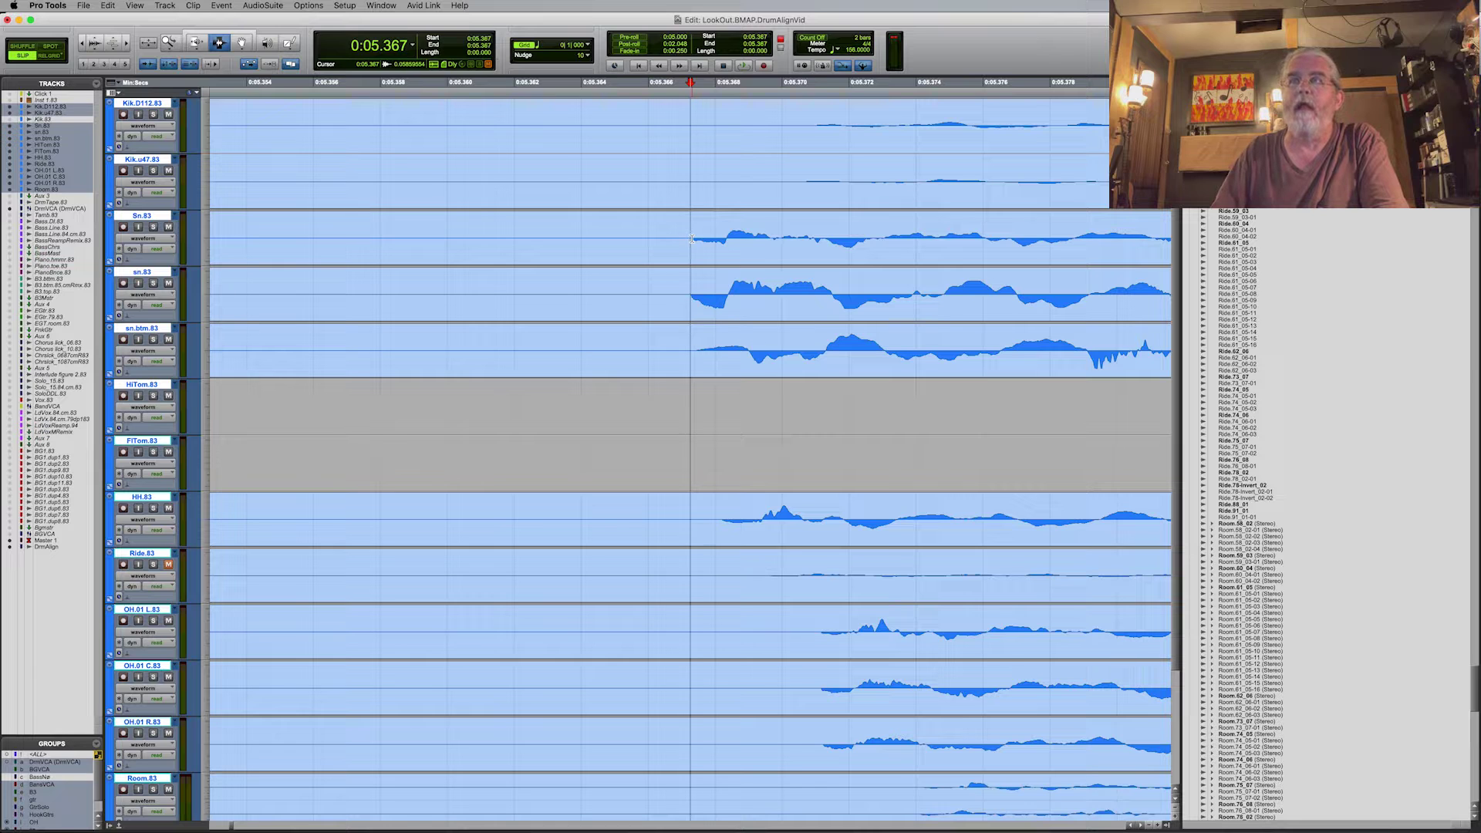
pyautogui.moveTo(691, 237); pyautogui.dragTo(722, 327)
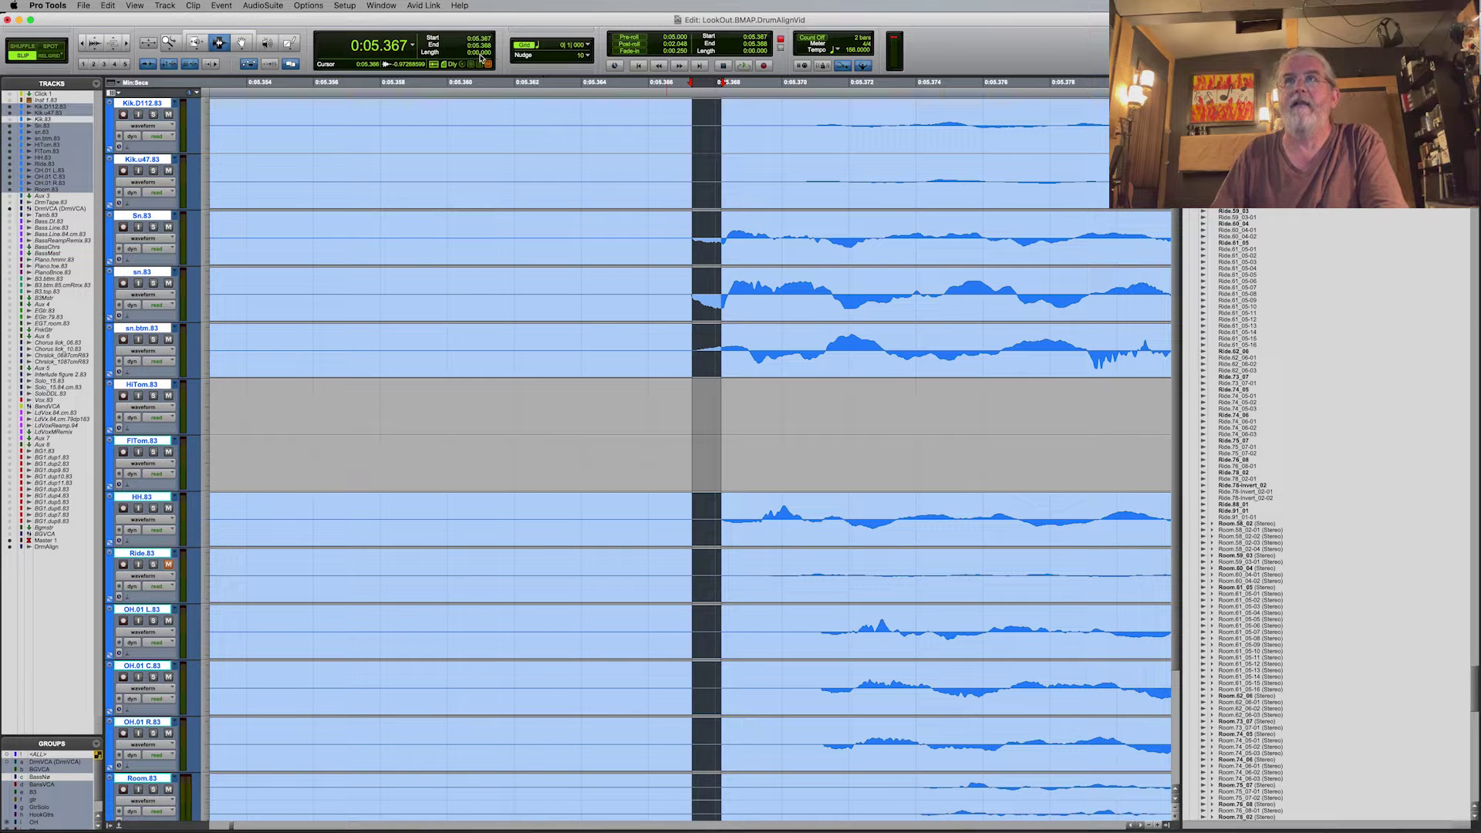
pyautogui.click(413, 47)
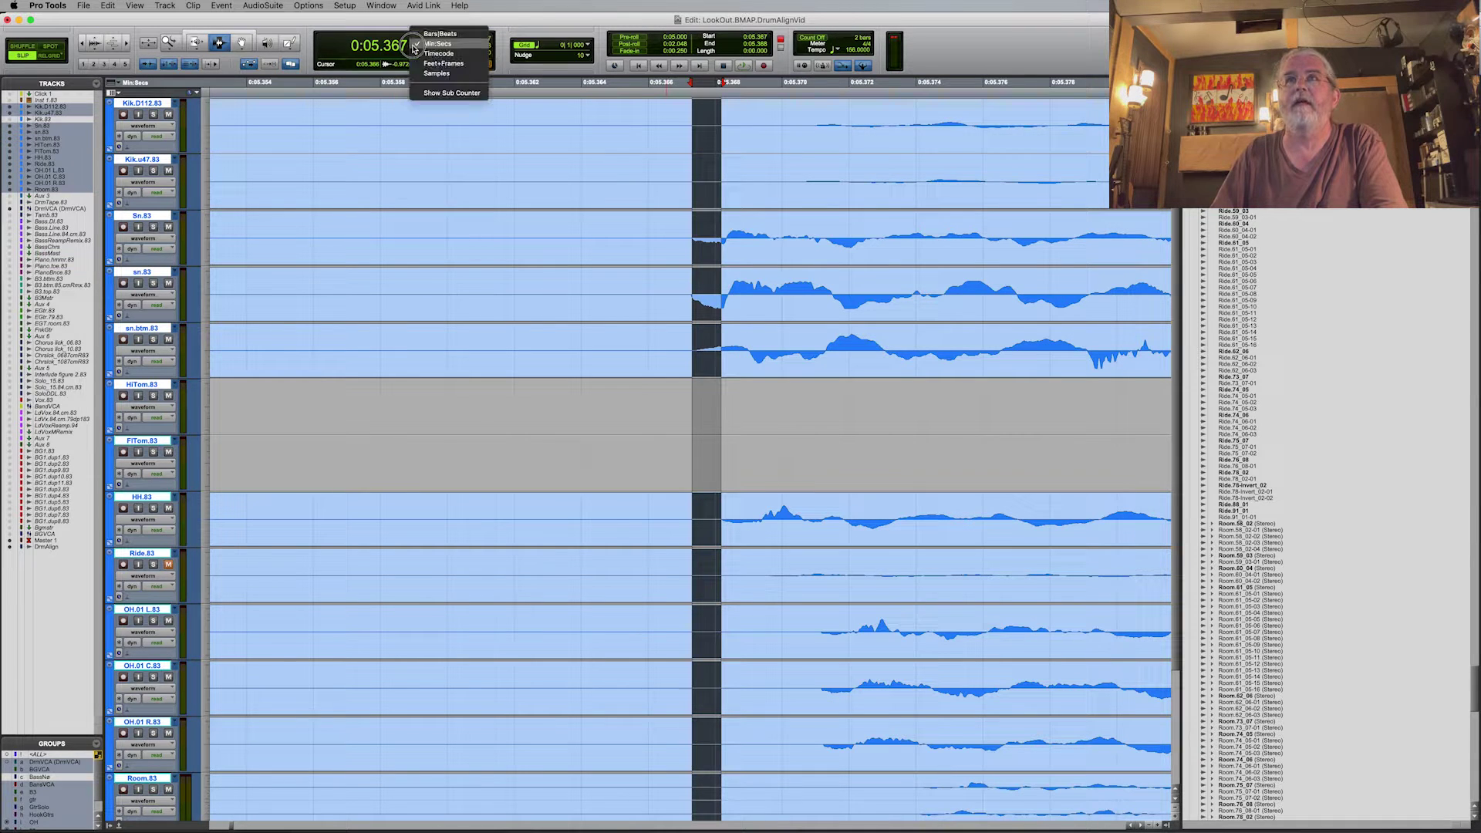
pyautogui.click(427, 78)
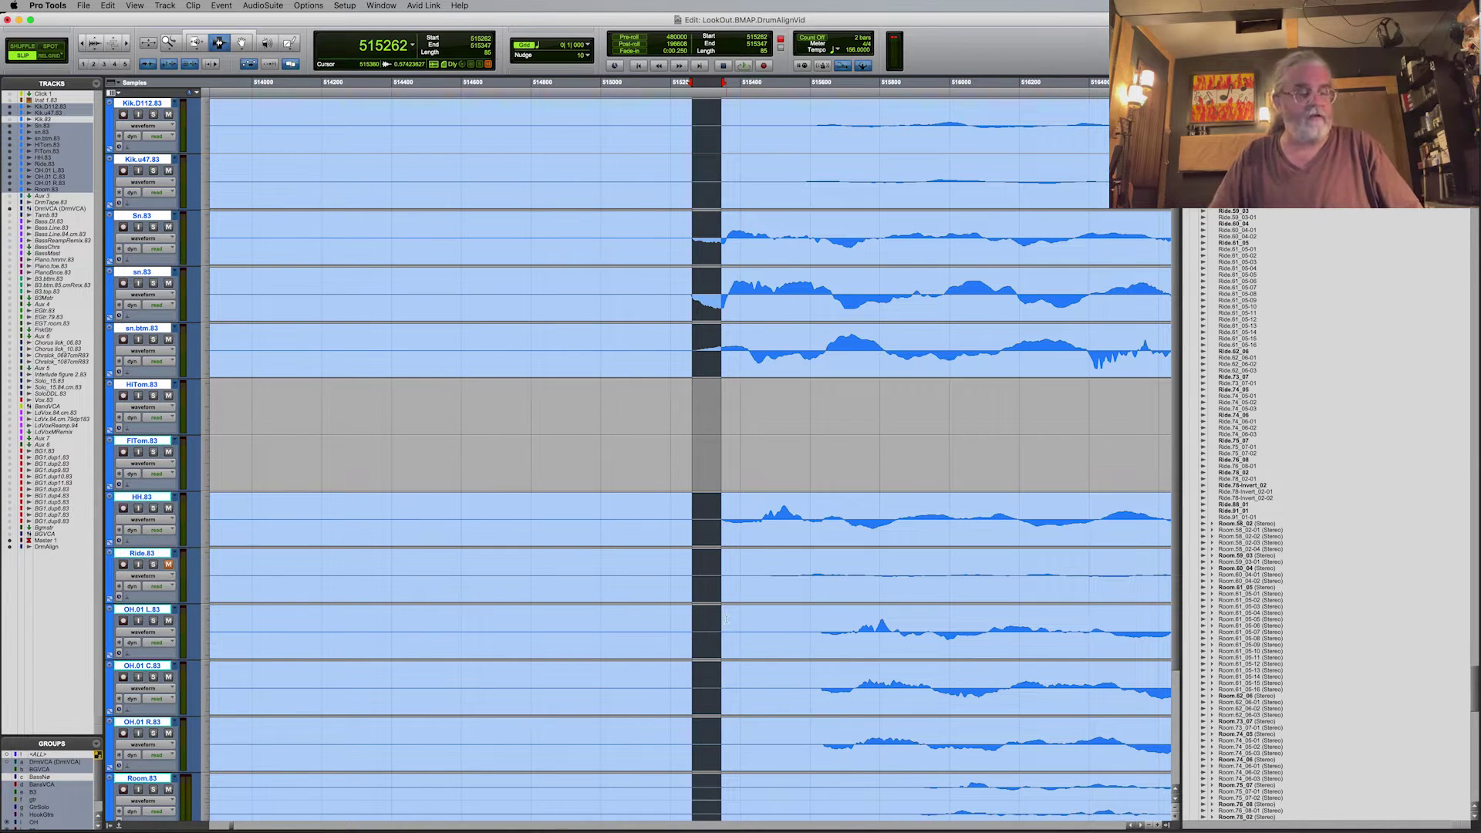
# Extend the selection to the snare hit's arrival on the overhead tracks and return the main counter to Min:Secs.
pyautogui.moveTo(726, 620); pyautogui.dragTo(820, 629)
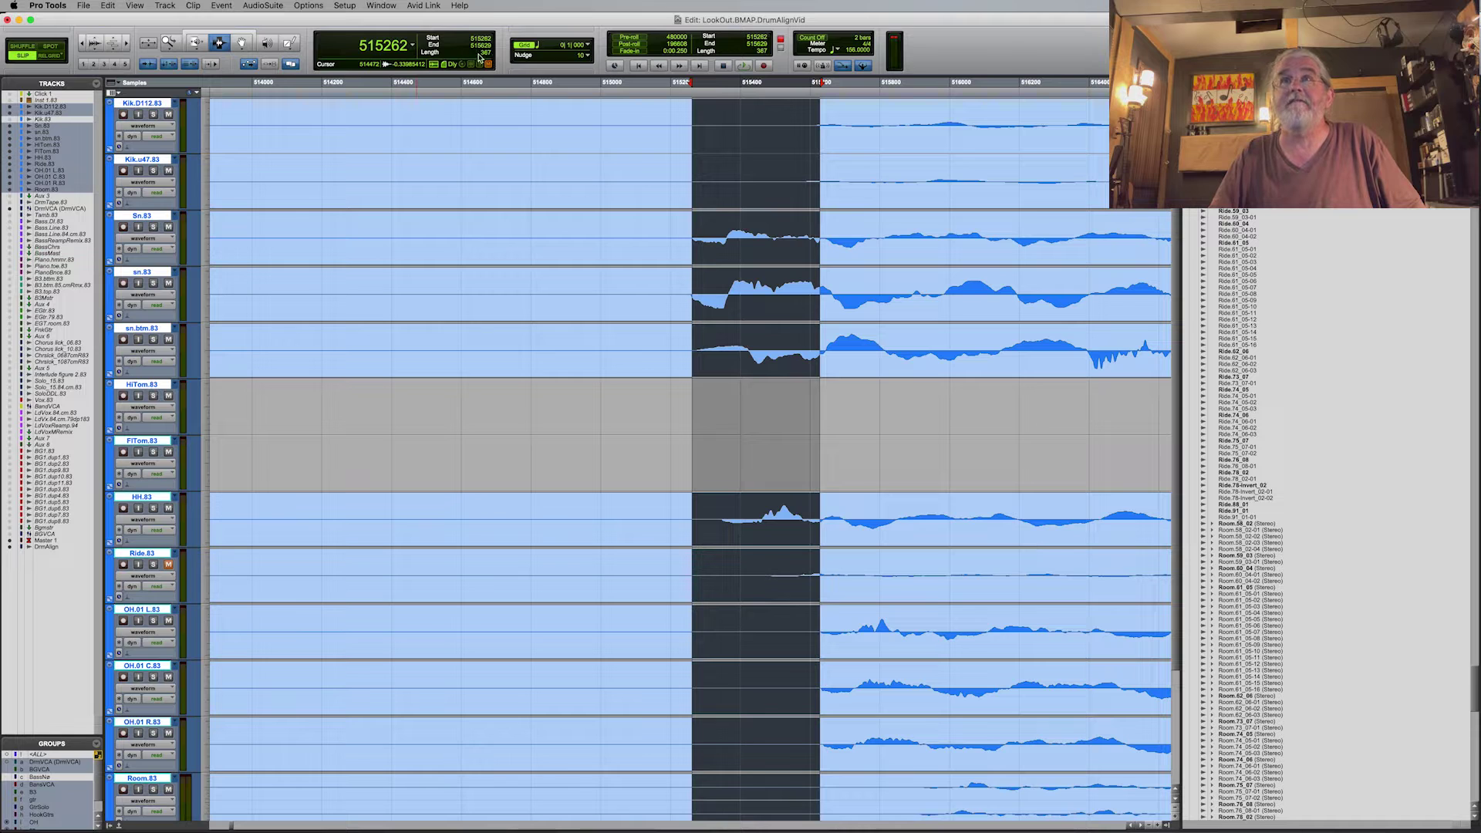
pyautogui.click(411, 49)
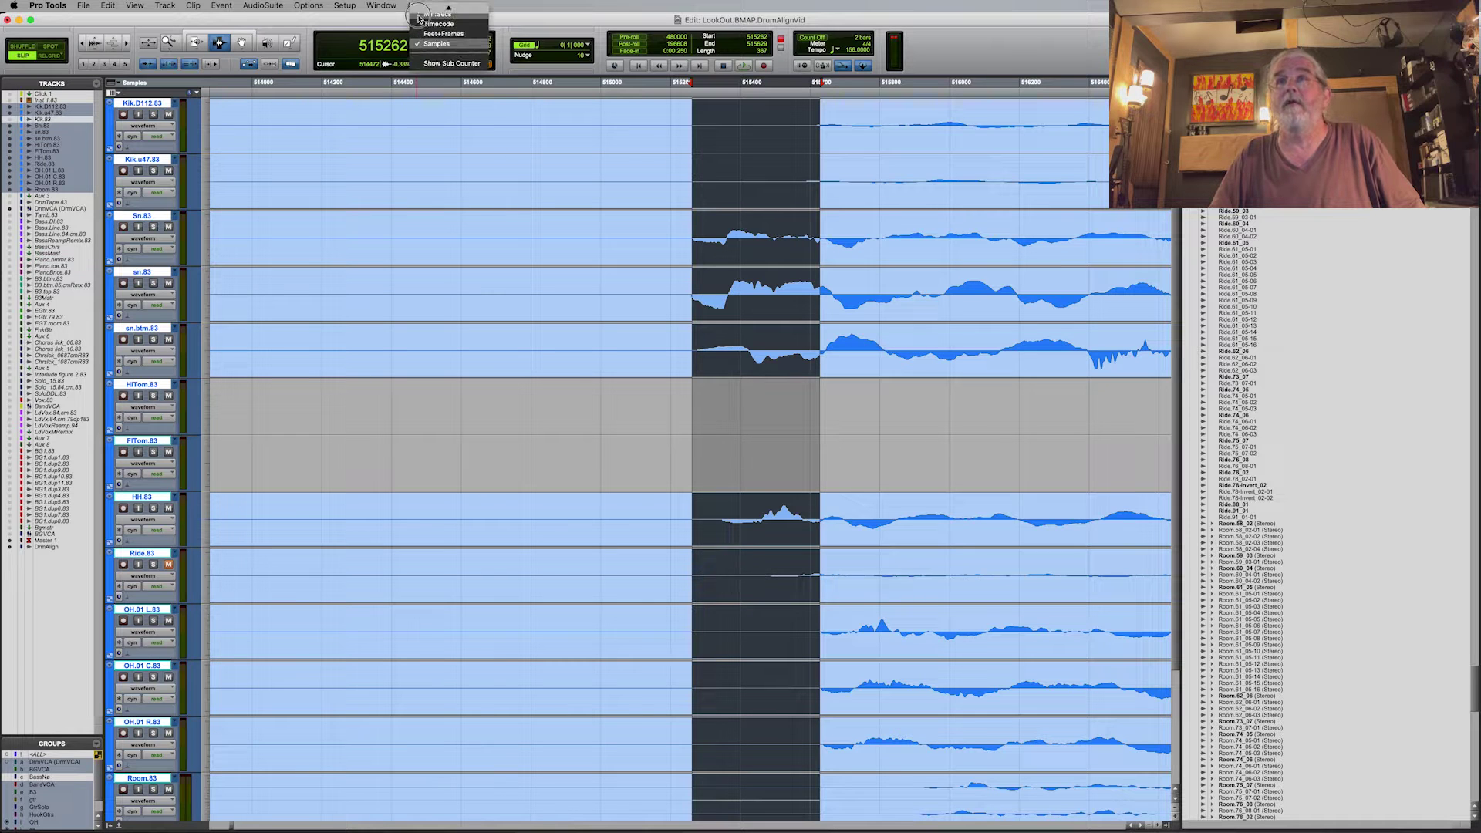
pyautogui.click(429, 21)
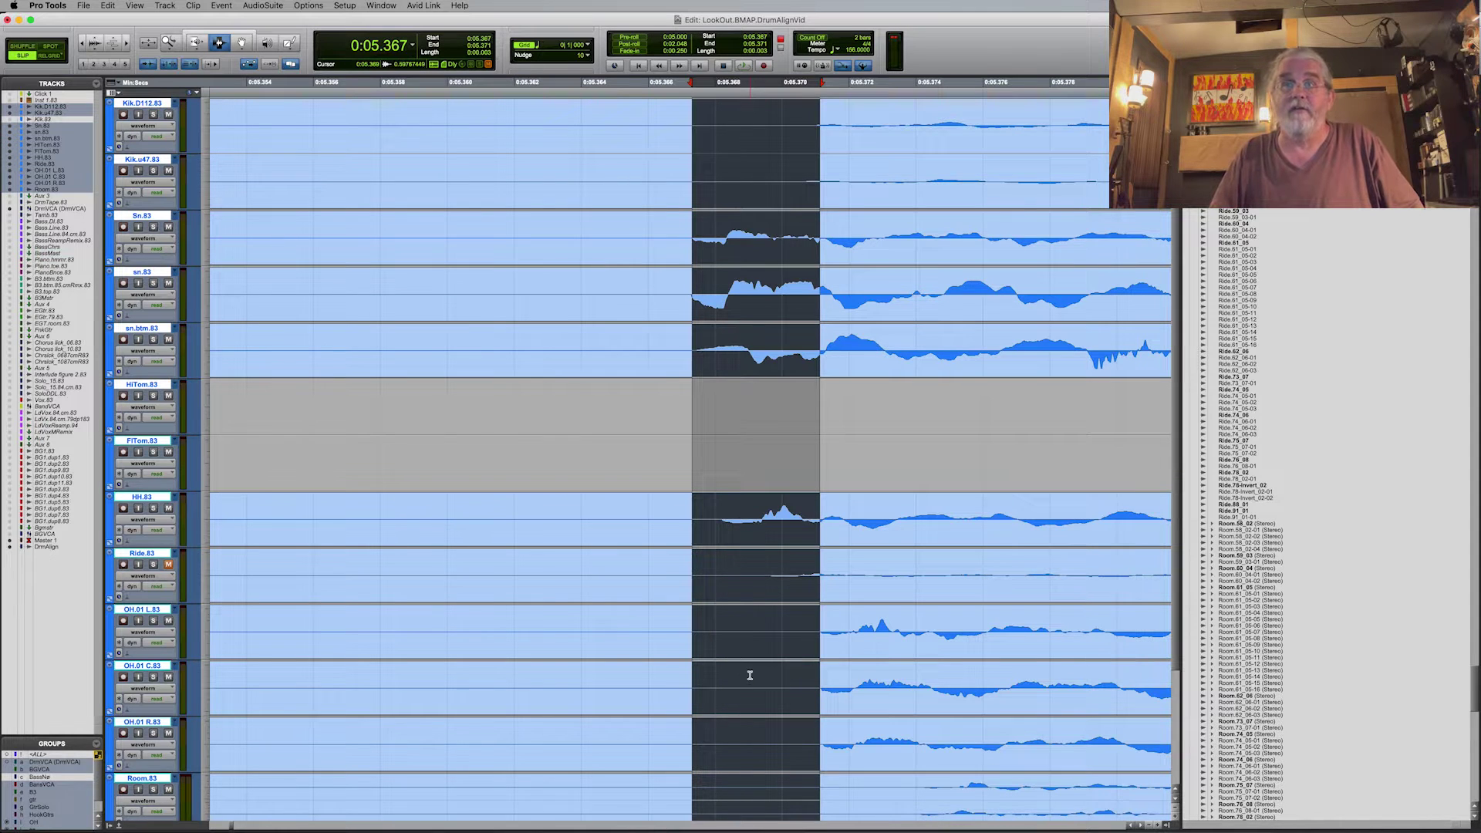
# Extend the selection to the snare hit's arrival on the Room track to measure the full delay.
pyautogui.scroll(-2, 750, 676)
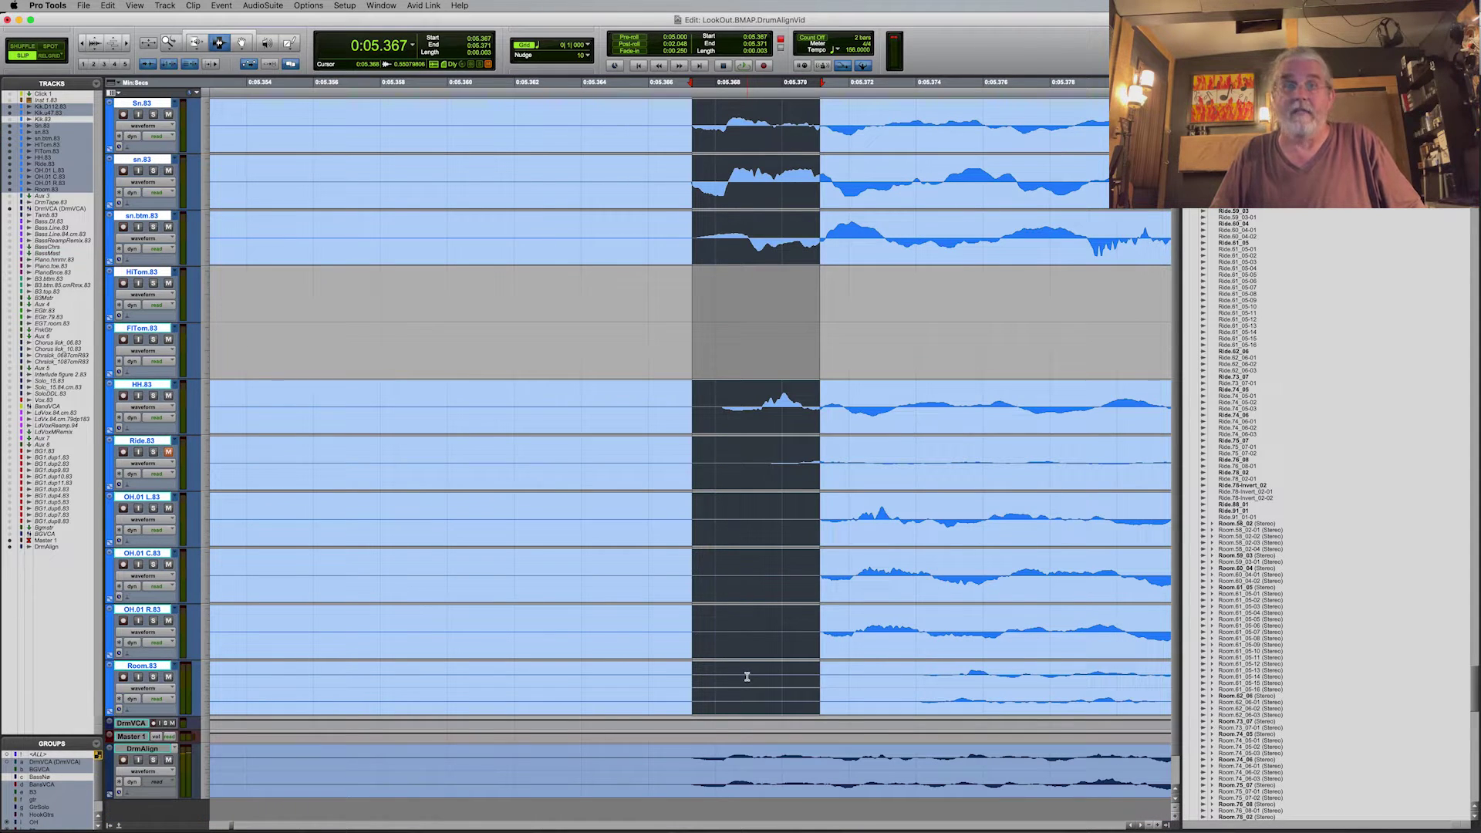
pyautogui.keyDown('shift'); pyautogui.click(862, 698); pyautogui.keyUp('shift')
pyautogui.moveTo(861, 697); pyautogui.dragTo(918, 694)
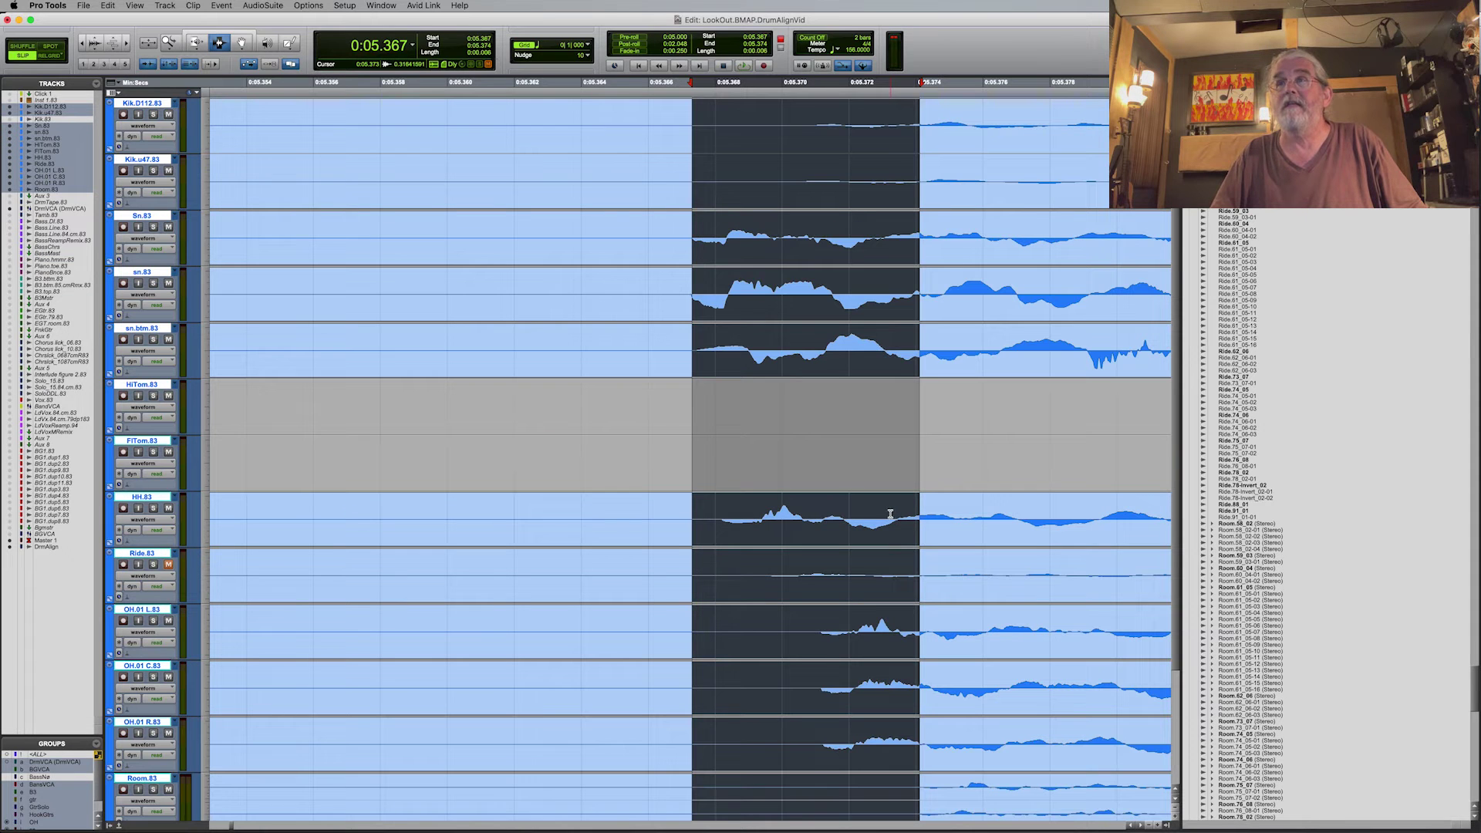
# Switch the drum tracks to their aligned Remix.01 playlists.
pyautogui.scroll(1, 889, 522)
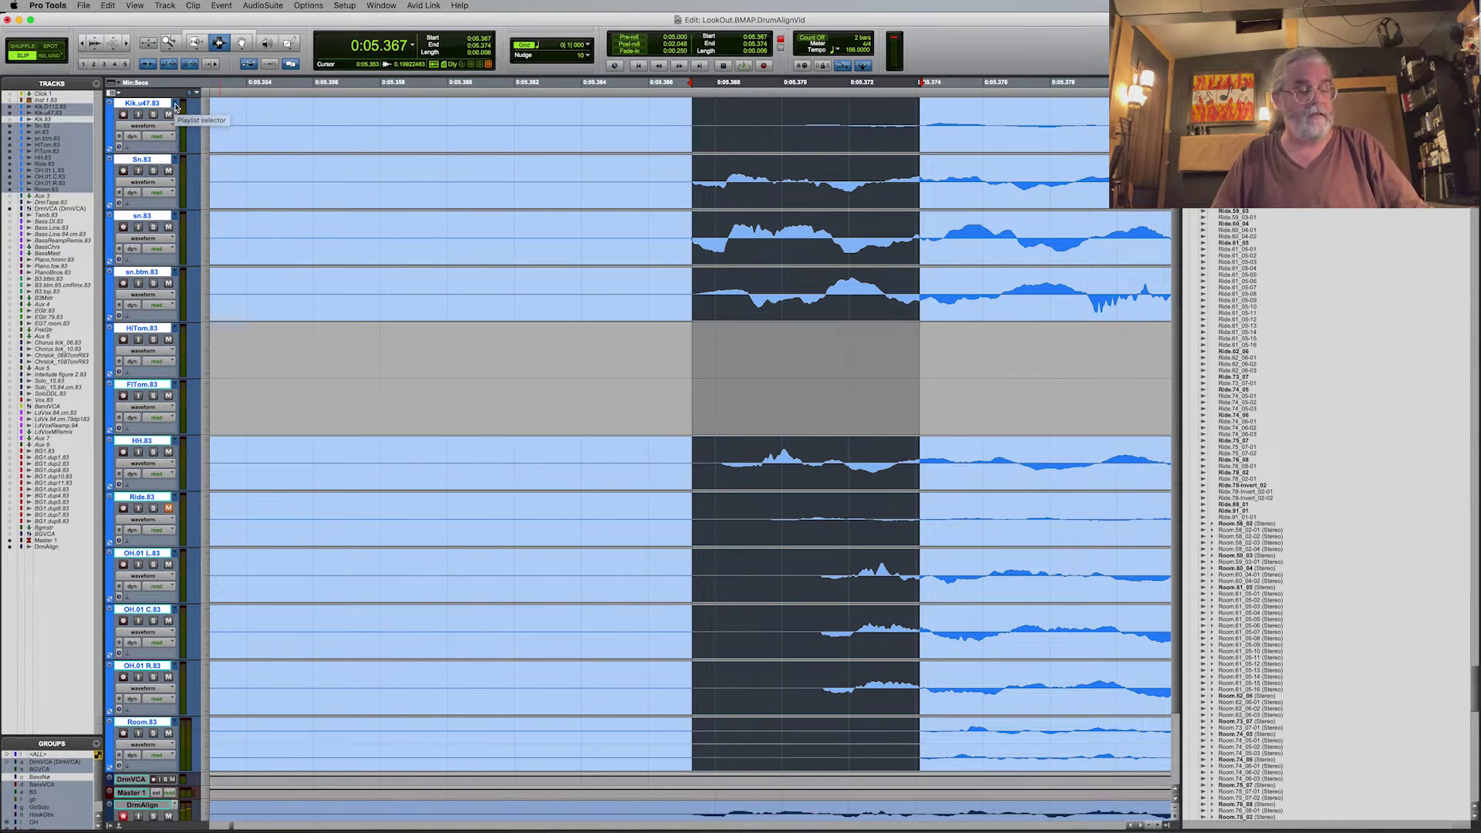
pyautogui.click(177, 105)
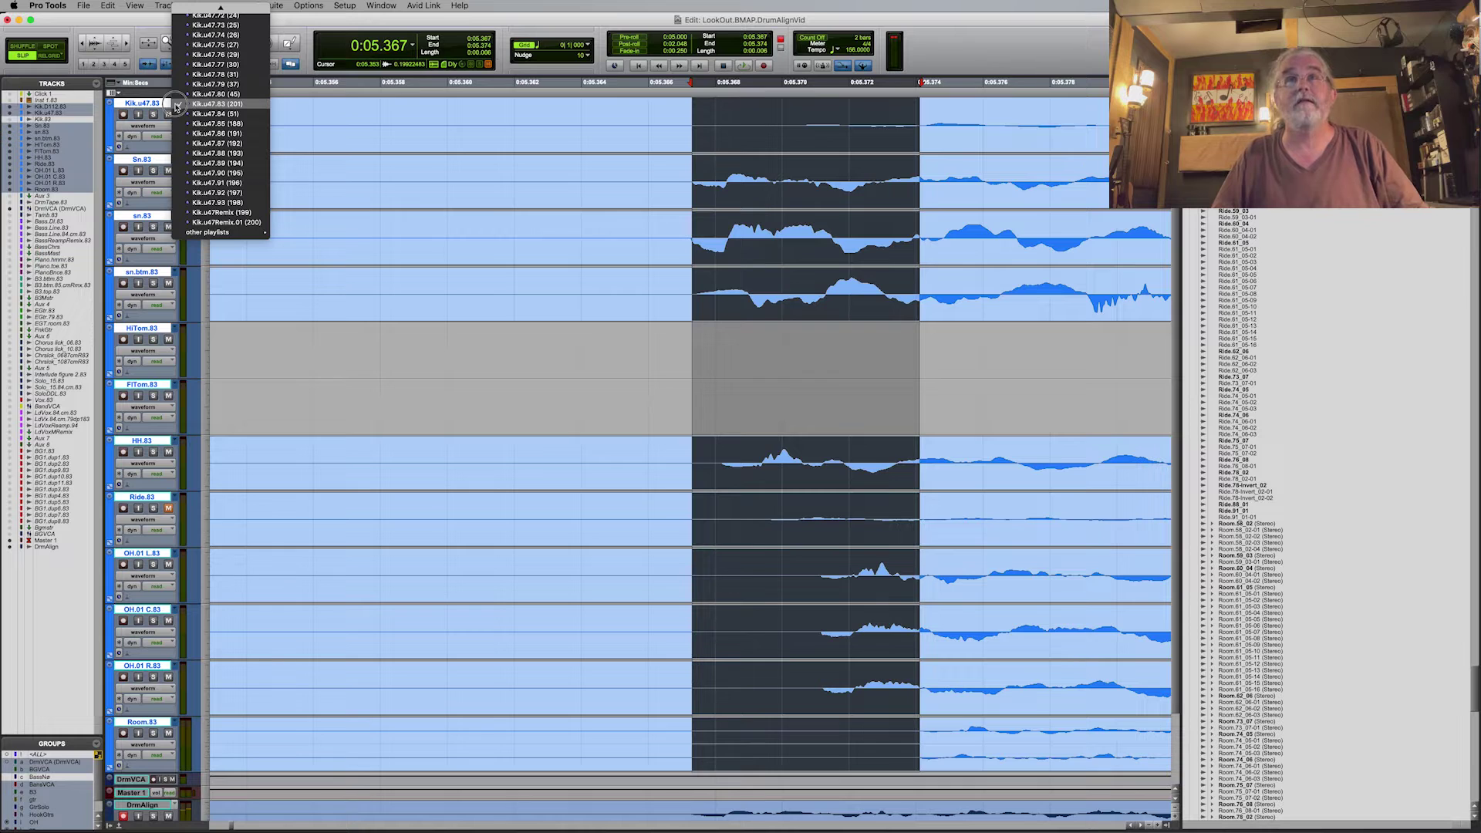
pyautogui.click(210, 222)
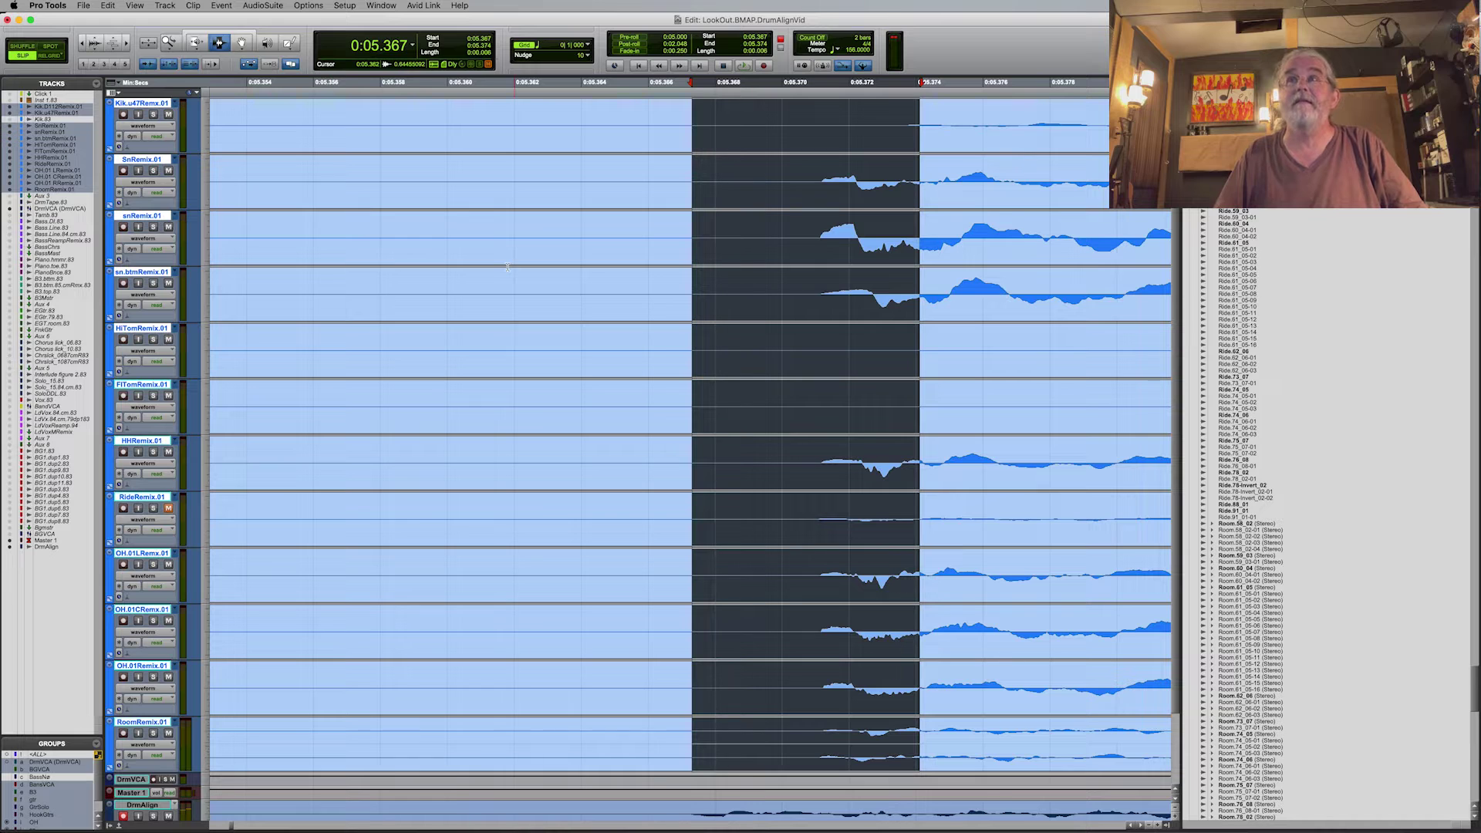
# Select the start of the first snare hit across the aligned tracks and enlarge the waveform height to compare phase.
pyautogui.hscroll(5, 702, 304)
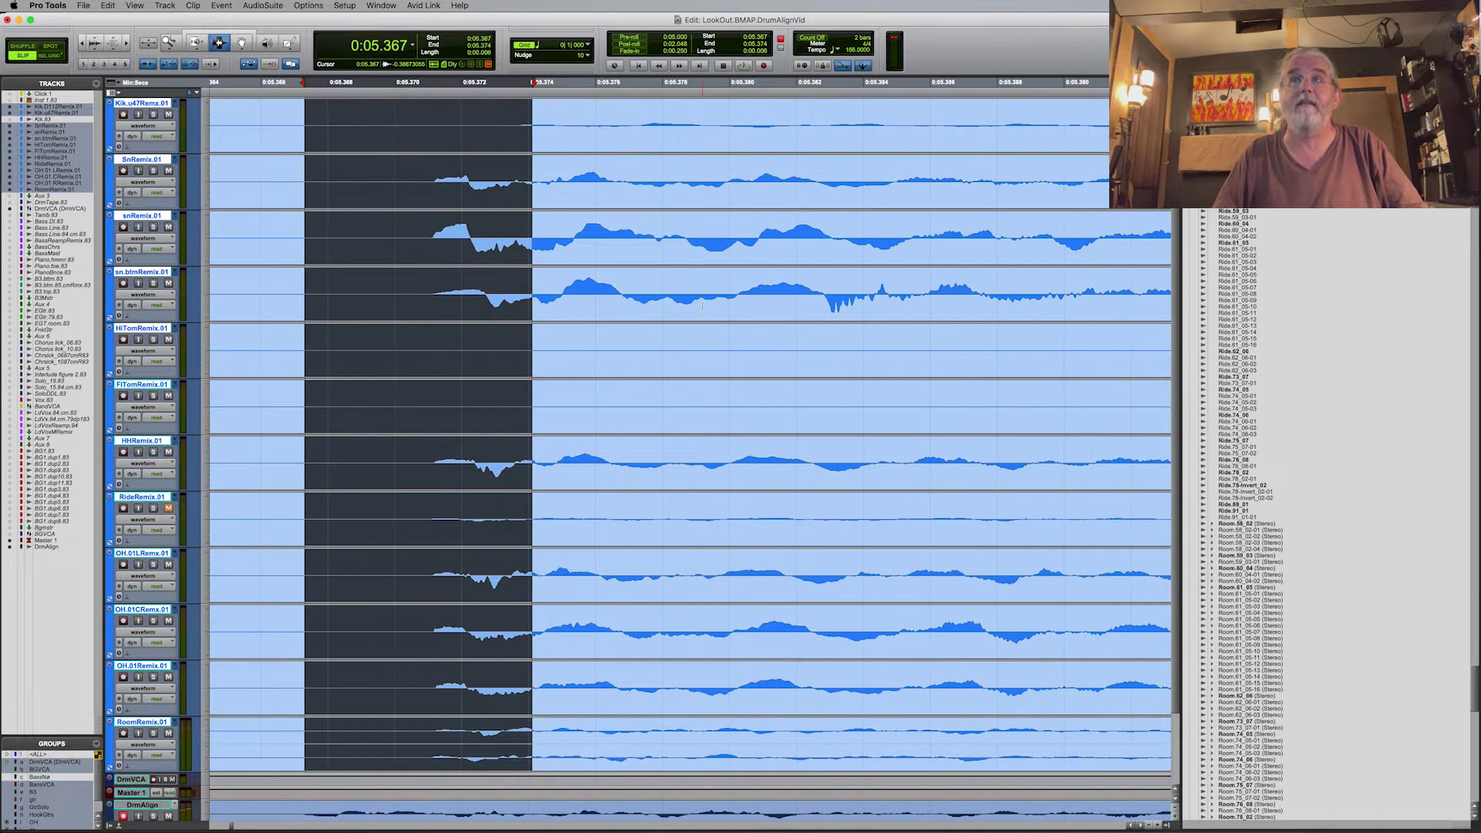
pyautogui.click(427, 242)
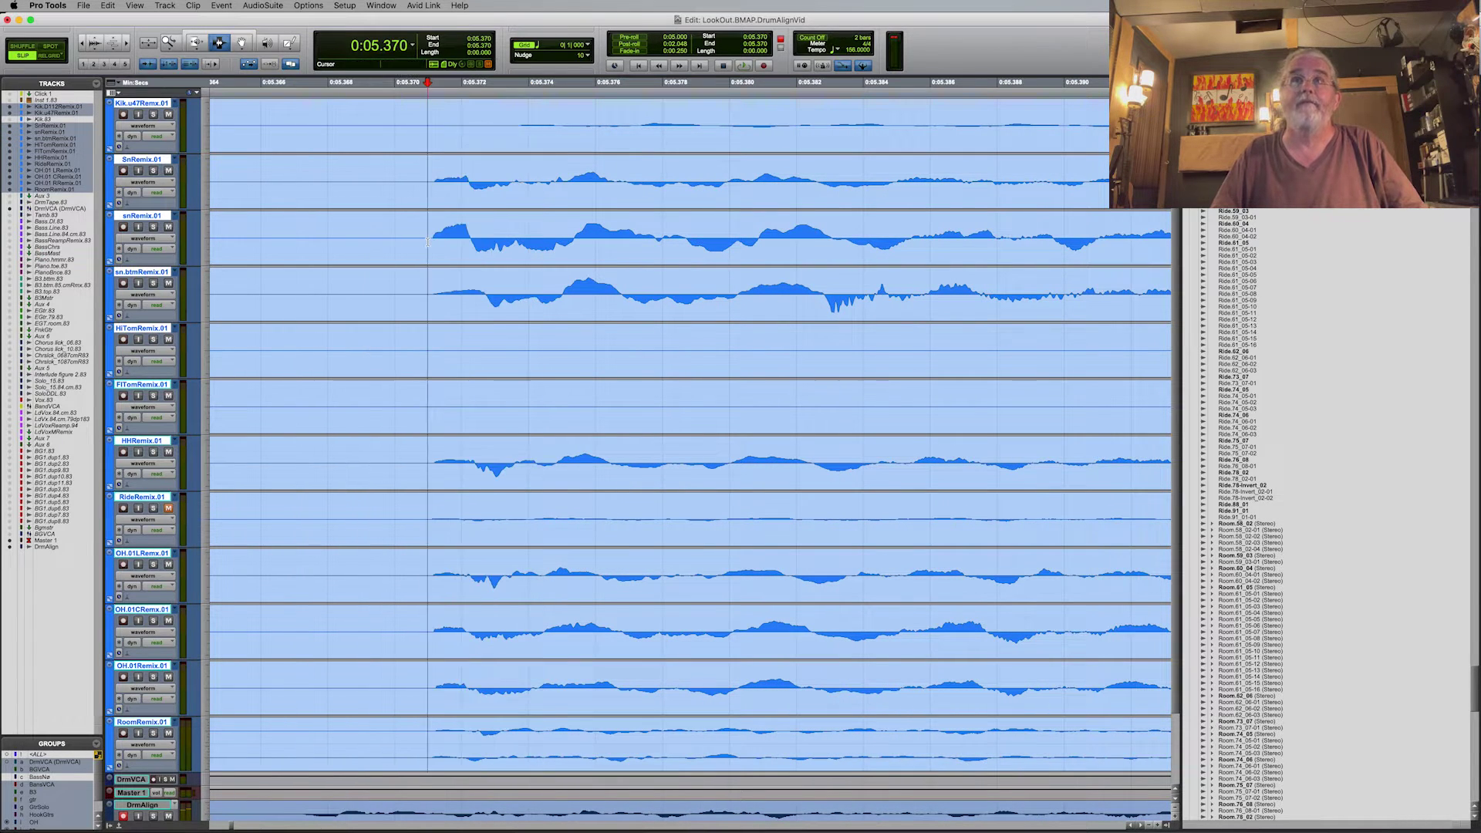
pyautogui.click(431, 239)
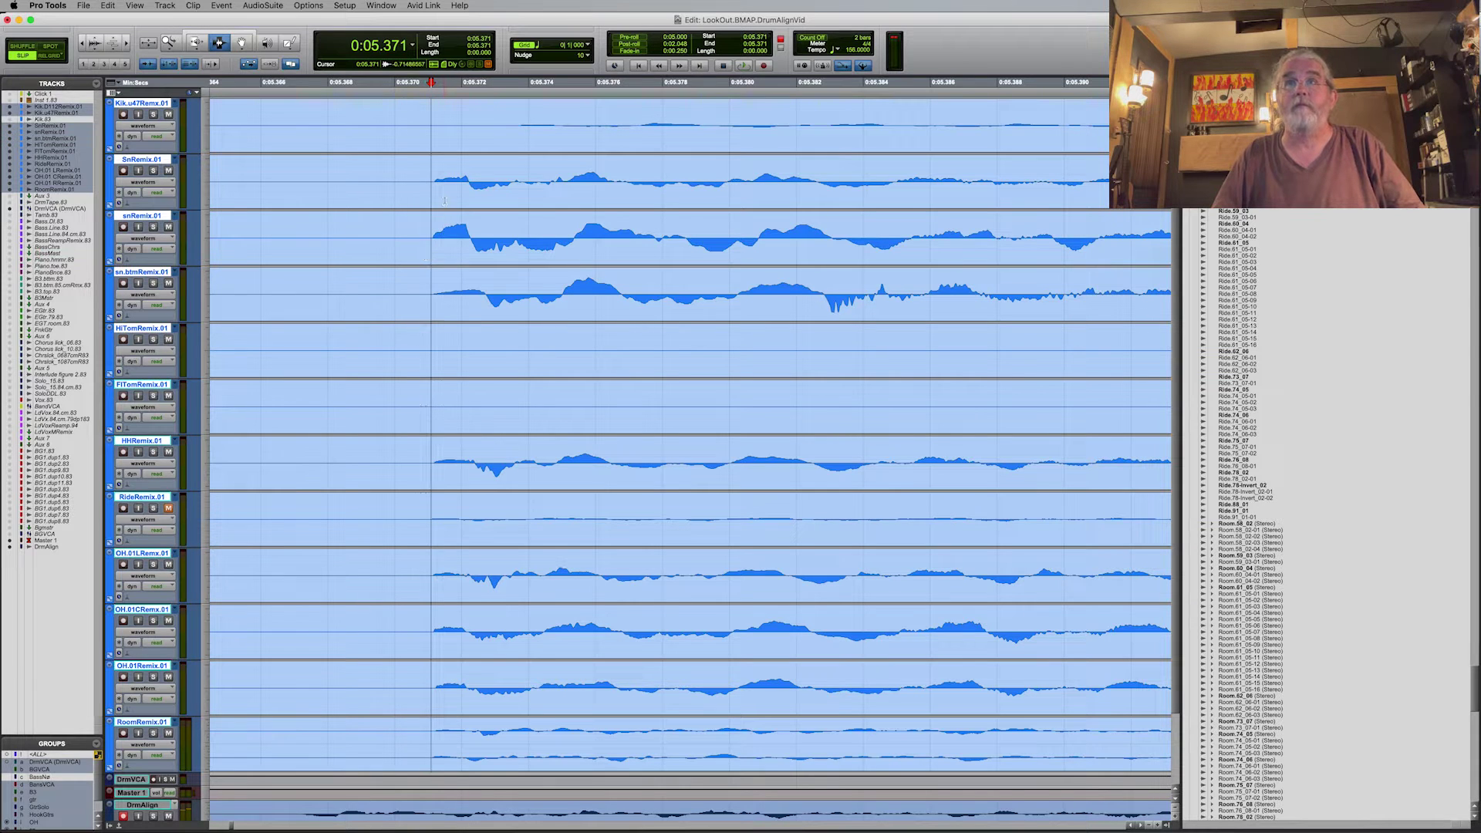
pyautogui.moveTo(431, 178); pyautogui.dragTo(491, 247)
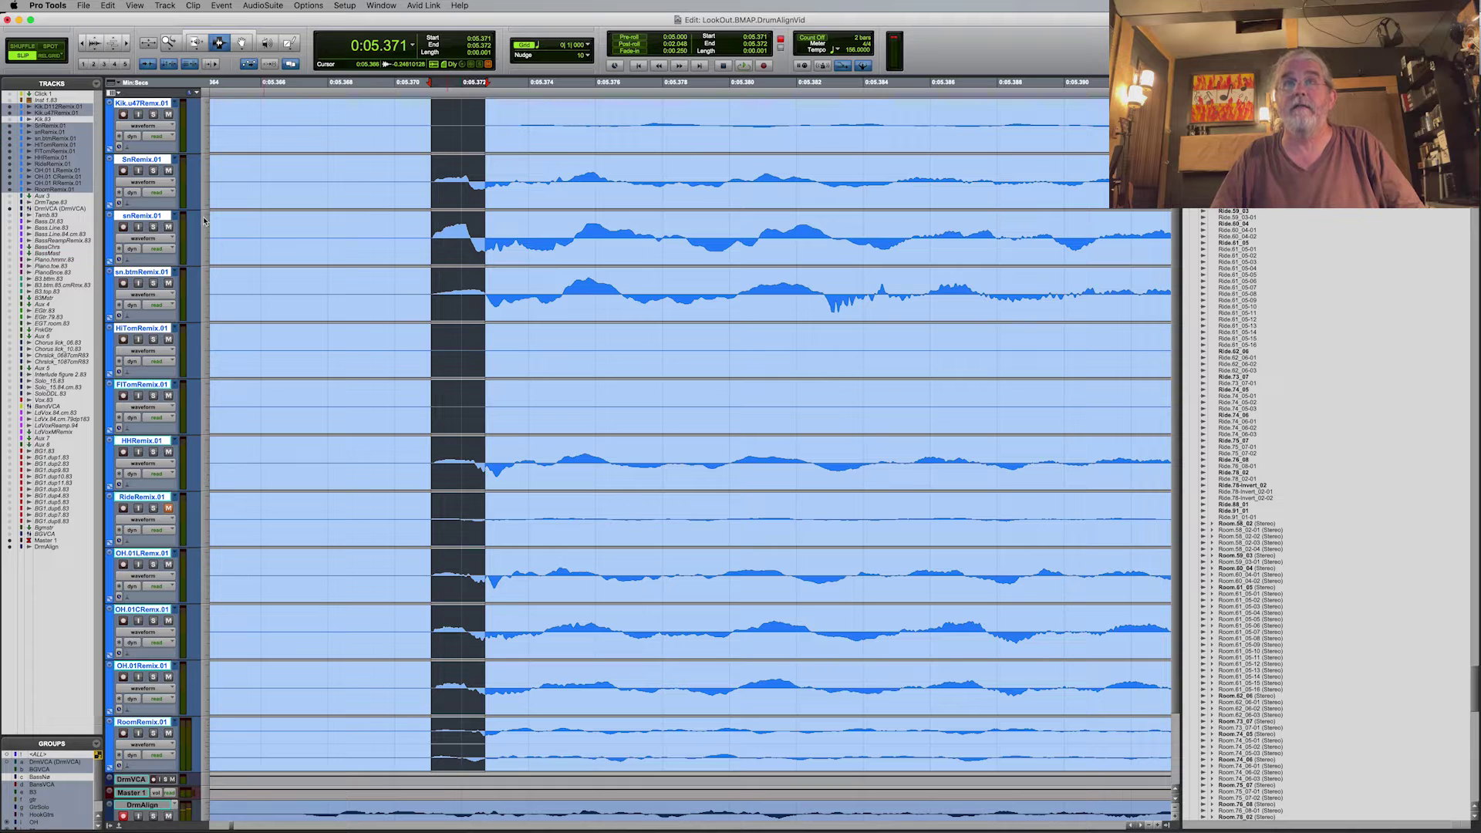
pyautogui.click(93, 42)
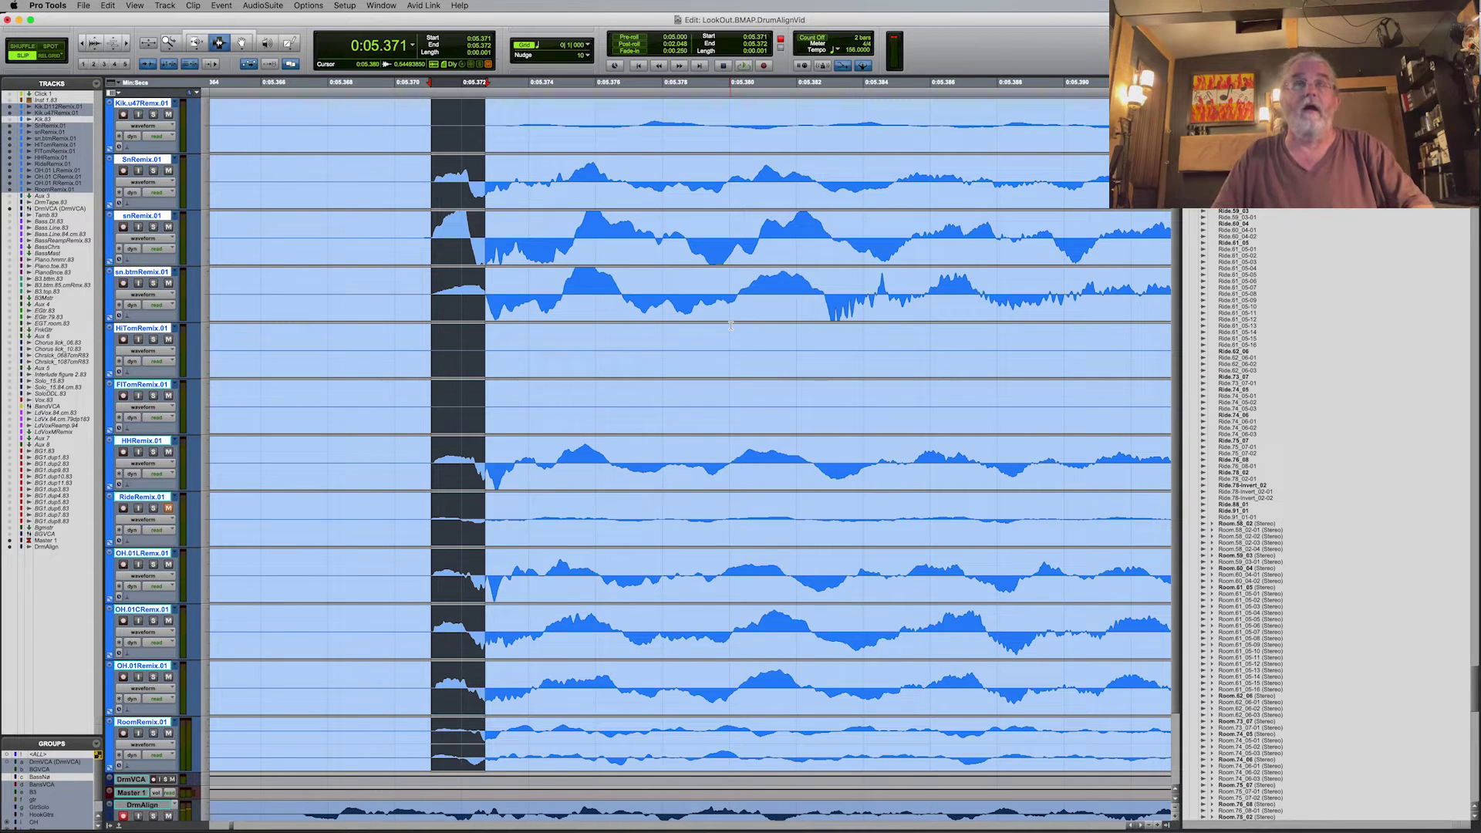
# Switch the drum tracks back to the unaligned .83 playlists and record a pass onto DrmAlign from 0:05.120.
pyautogui.doubleClick(169, 43)
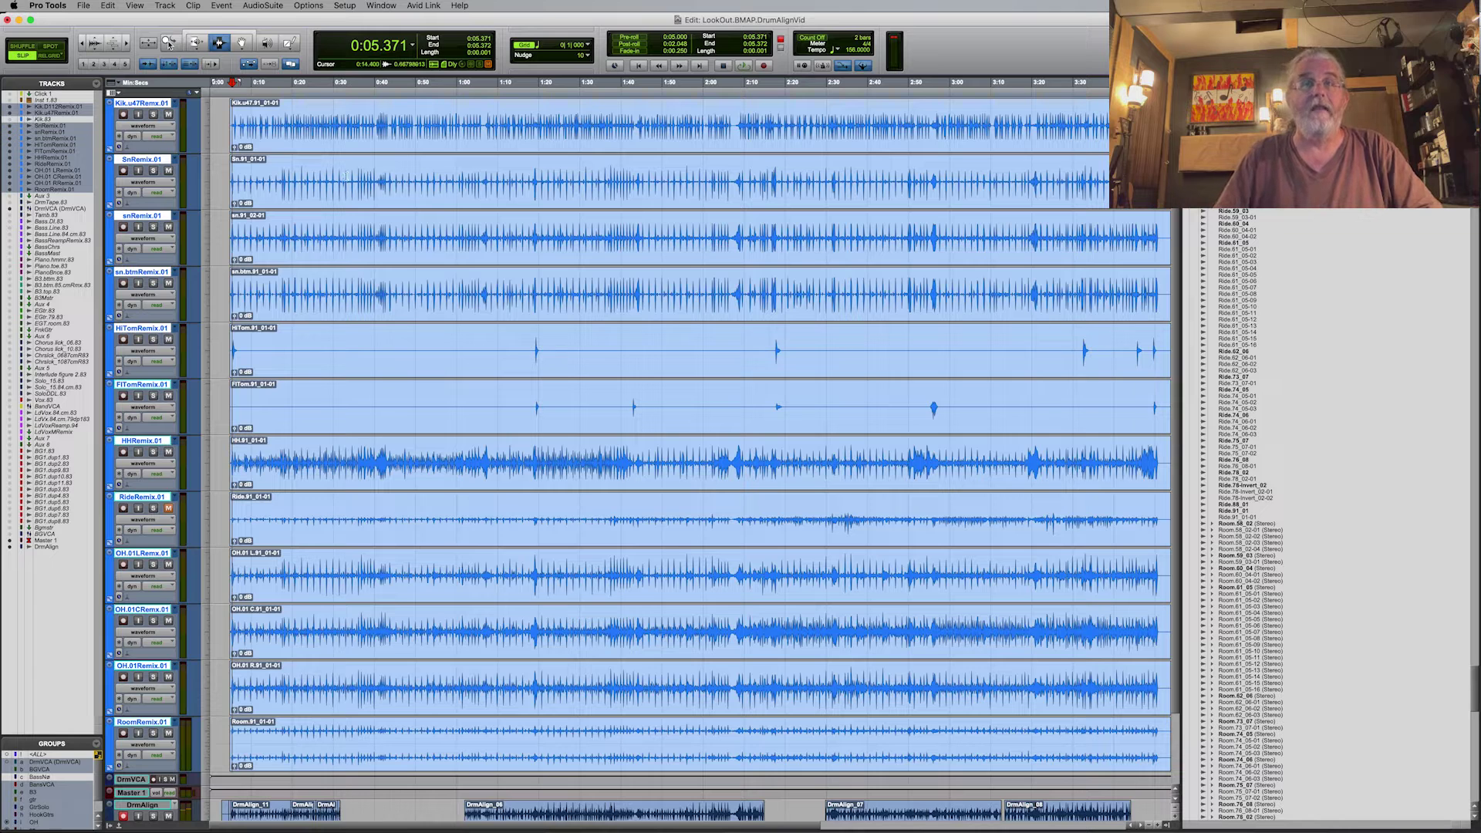
pyautogui.scroll(1, 527, 340)
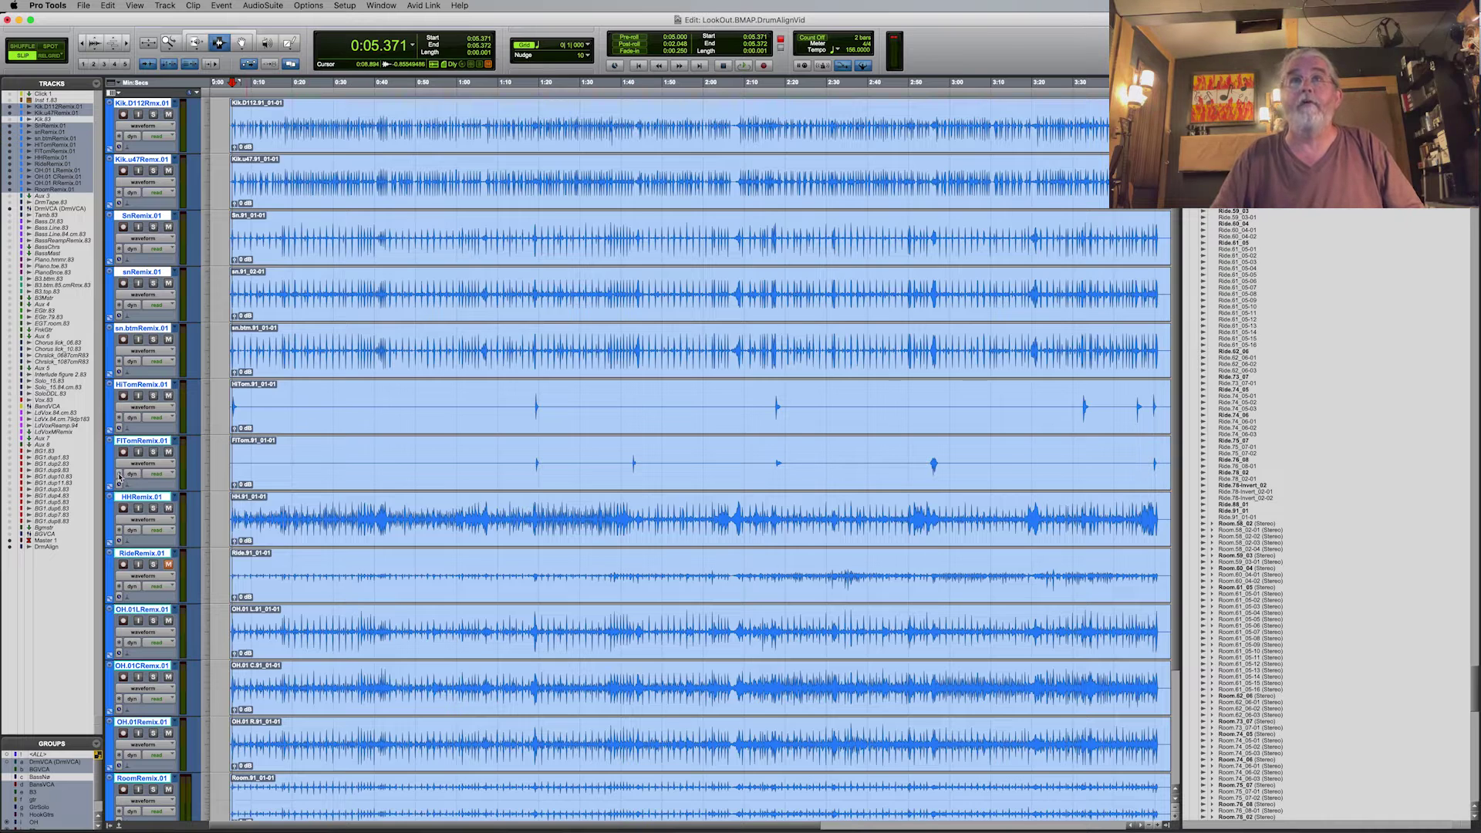
pyautogui.click(177, 272)
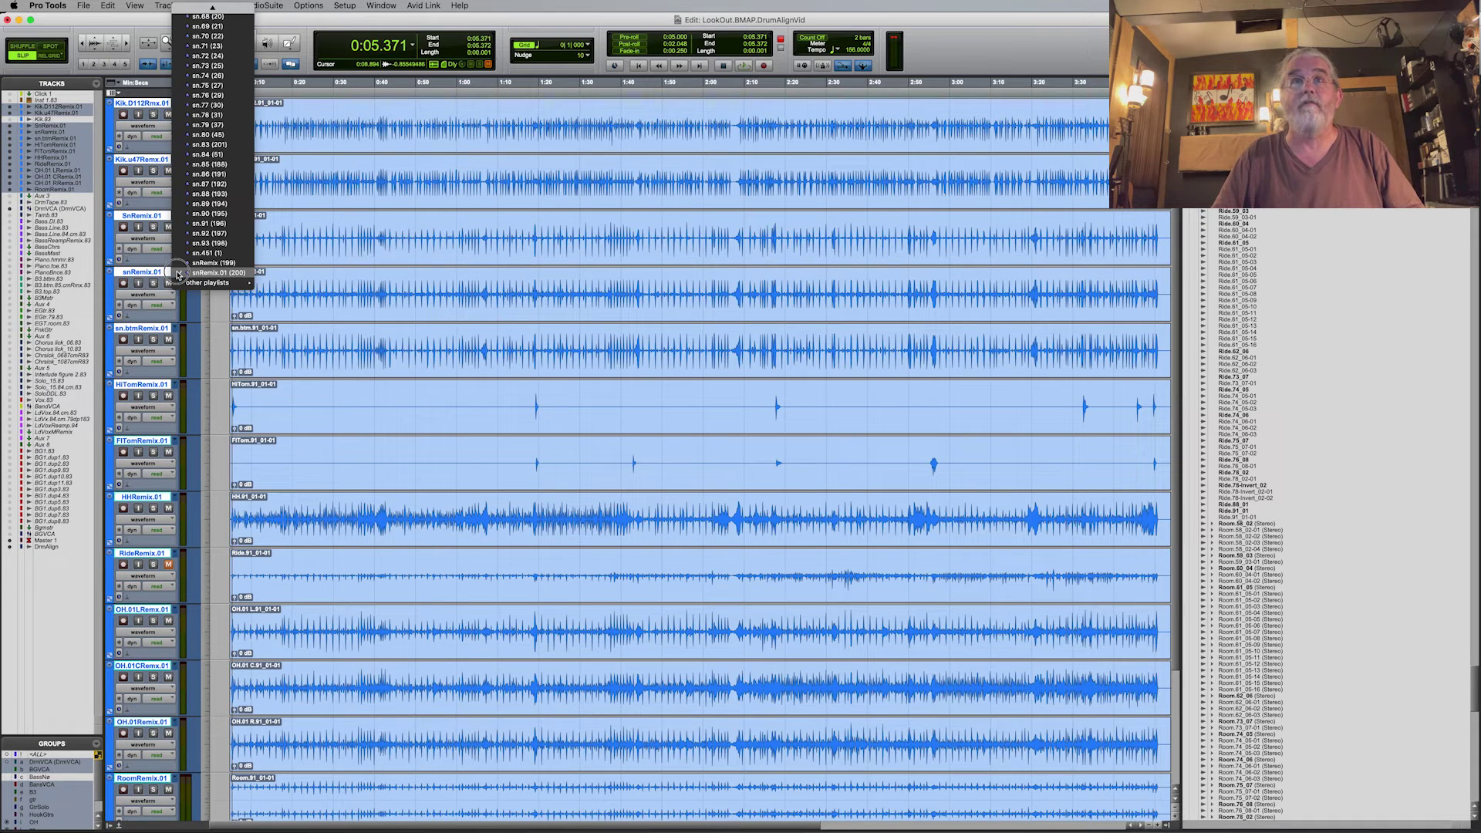
pyautogui.click(208, 144)
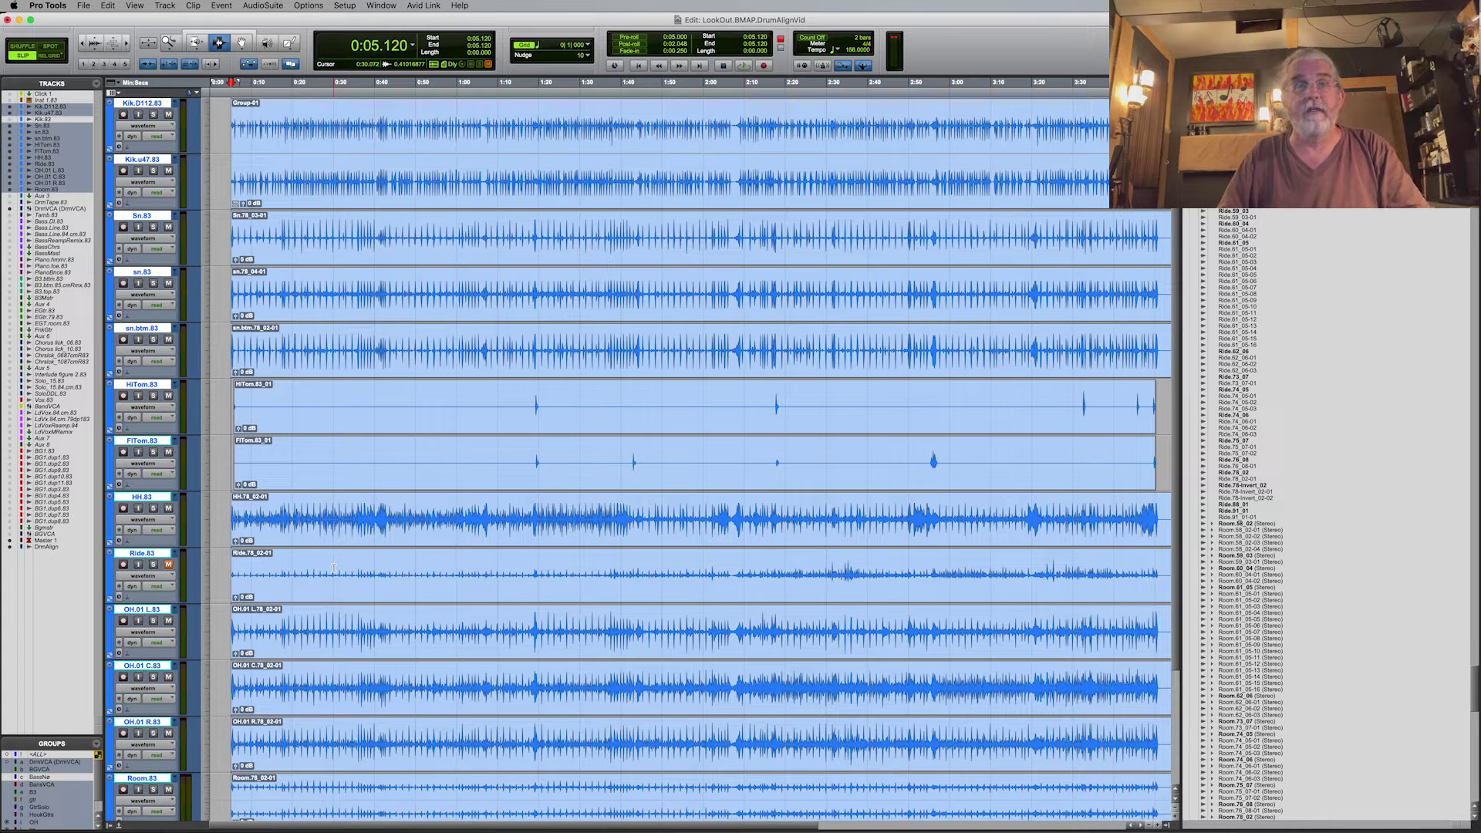
pyautogui.press('space')
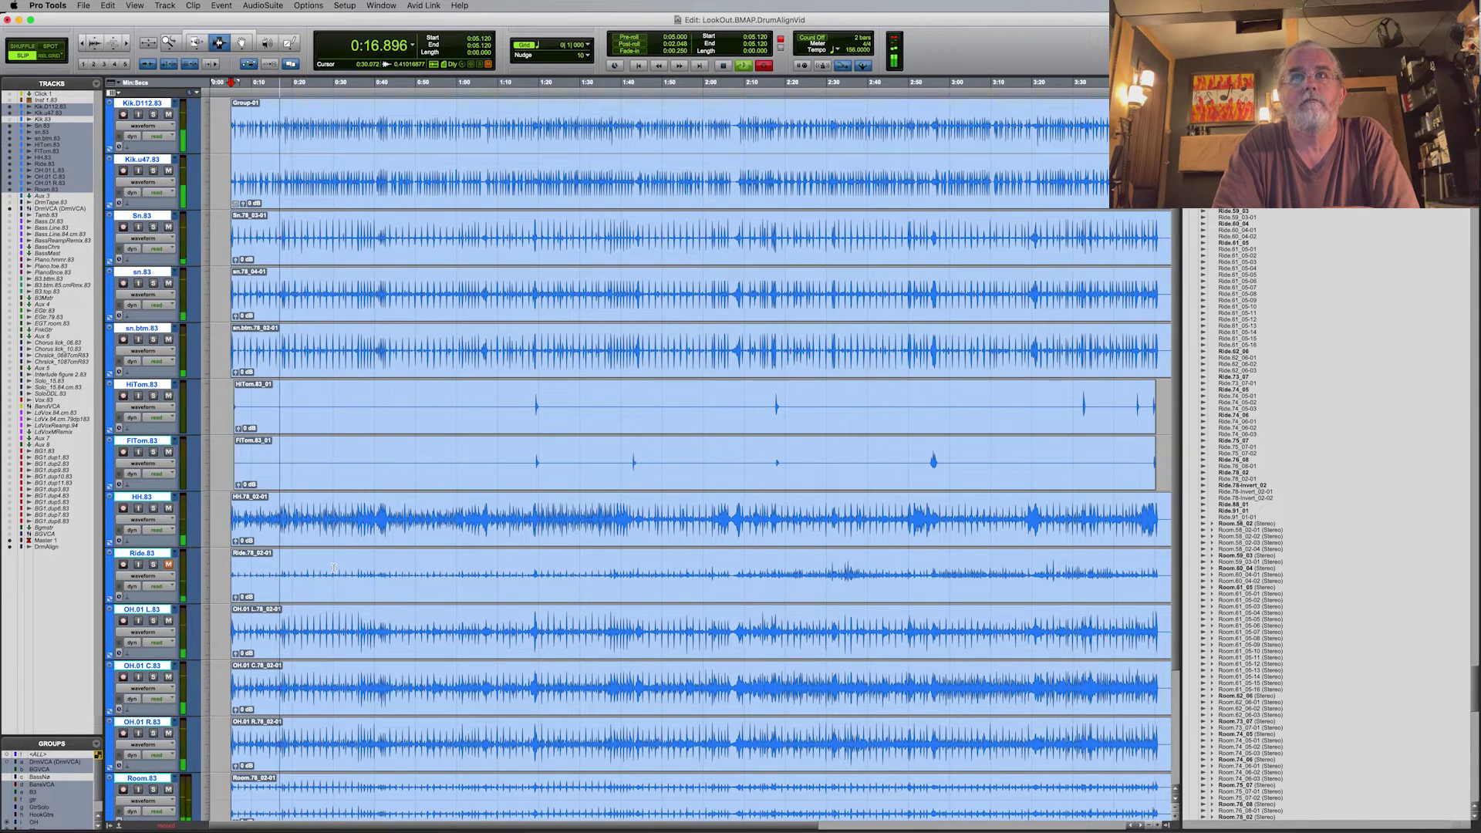
pyautogui.press('space')
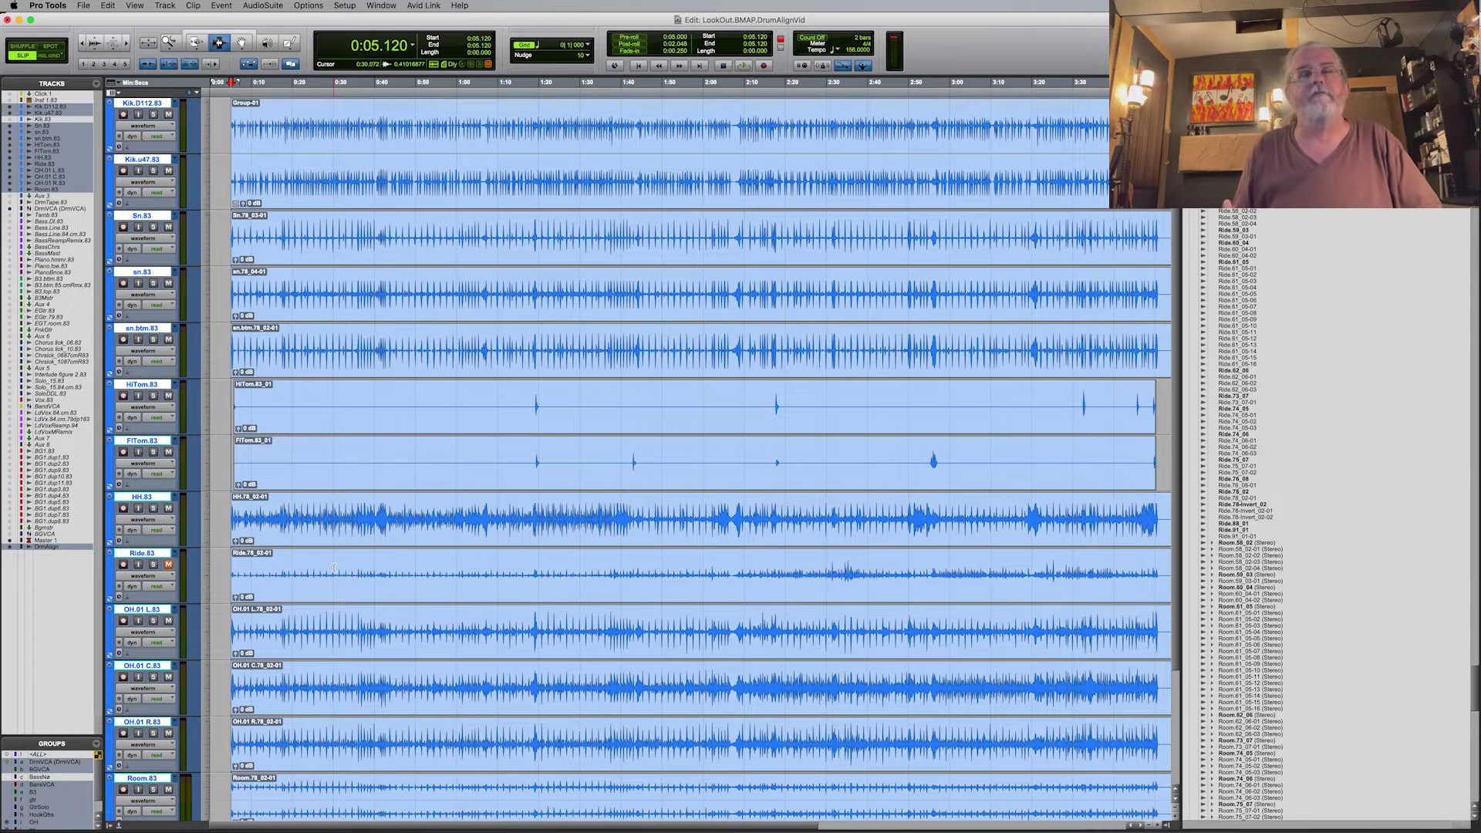
# Switch the drum tracks to the aligned Remix.01 playlists and record them onto DrmAlign from 0:05.120.
pyautogui.click(175, 160)
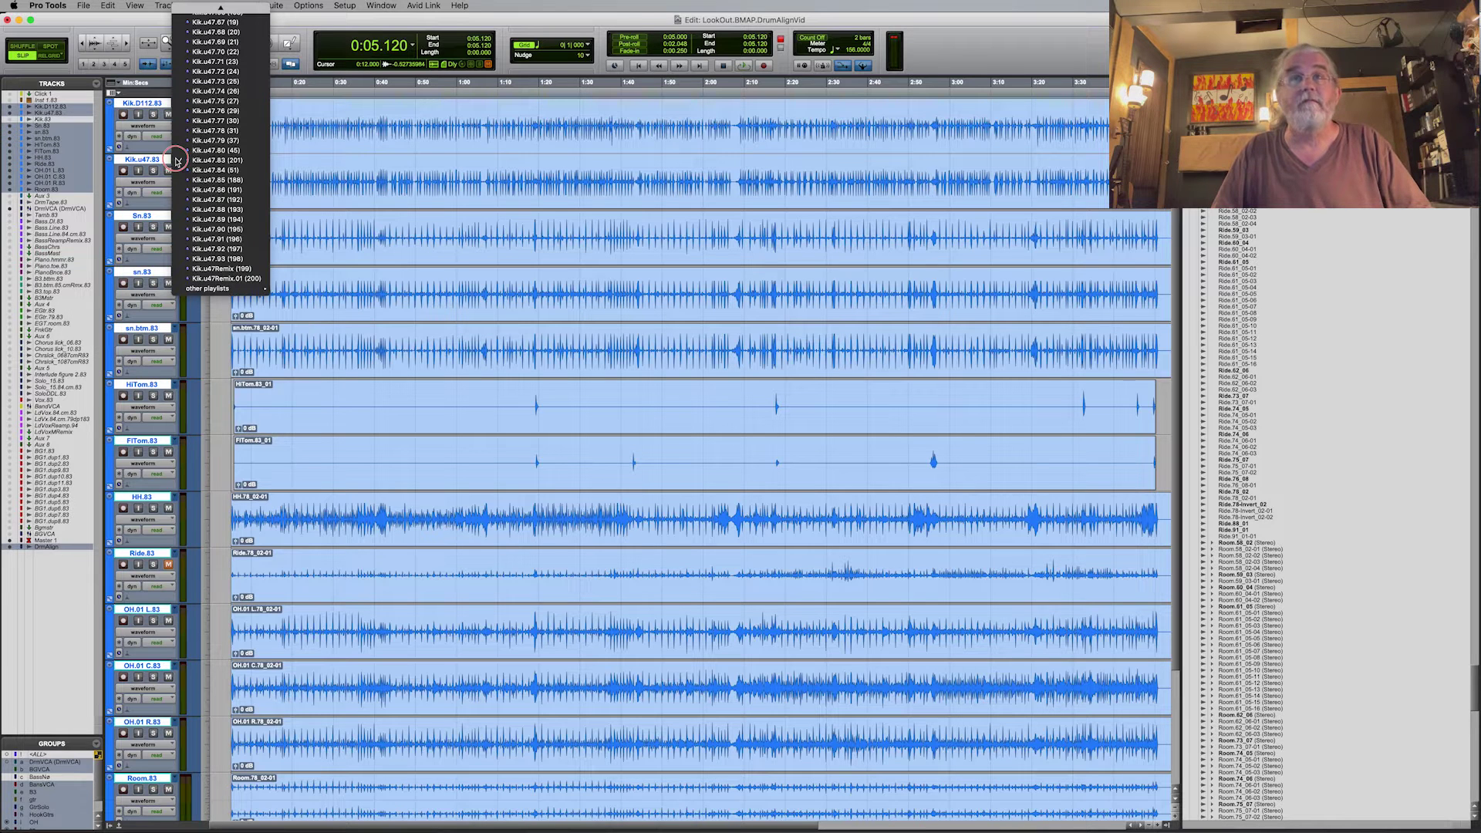
pyautogui.click(198, 279)
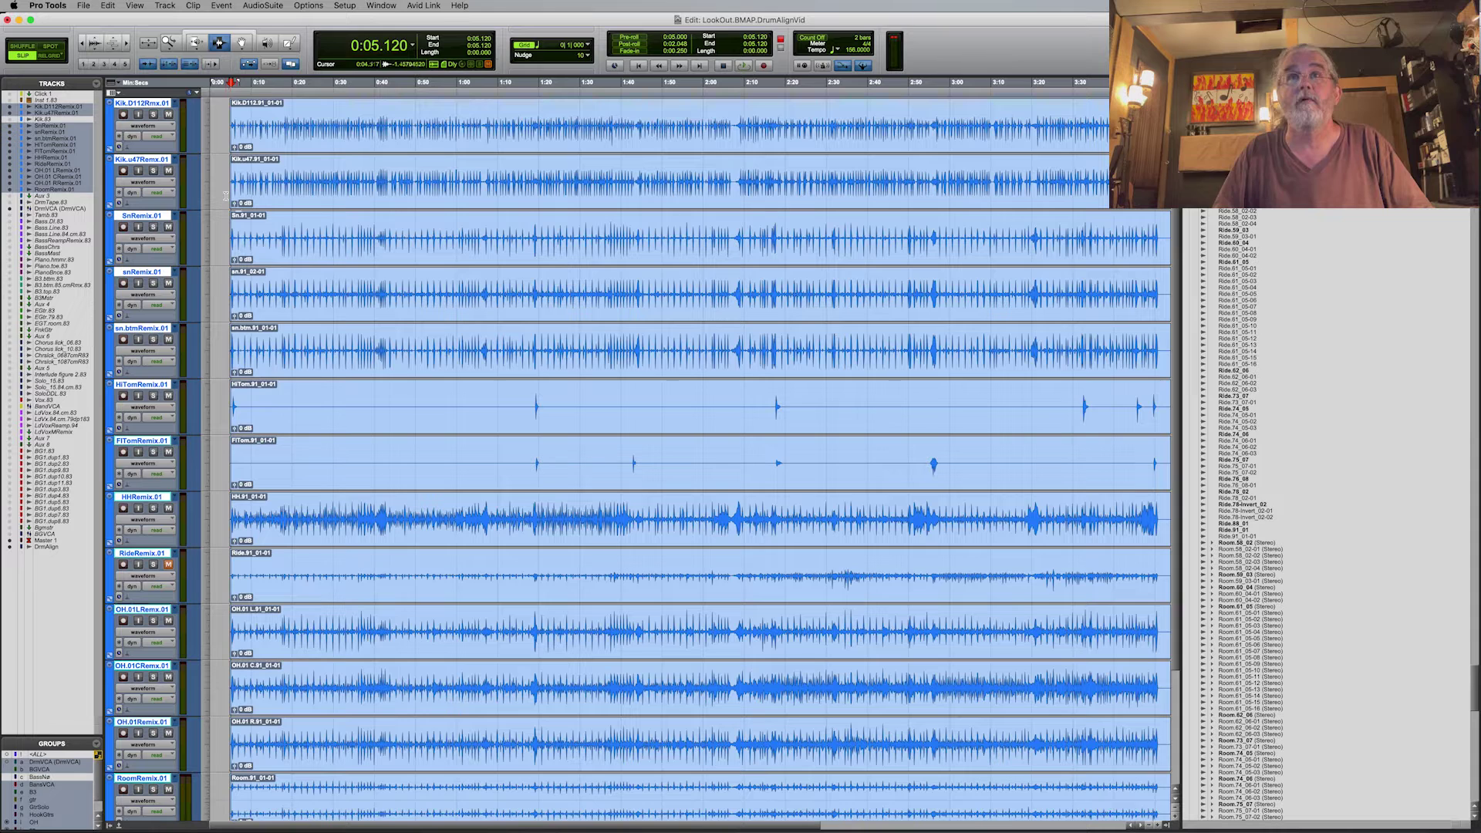
pyautogui.press('super+space')
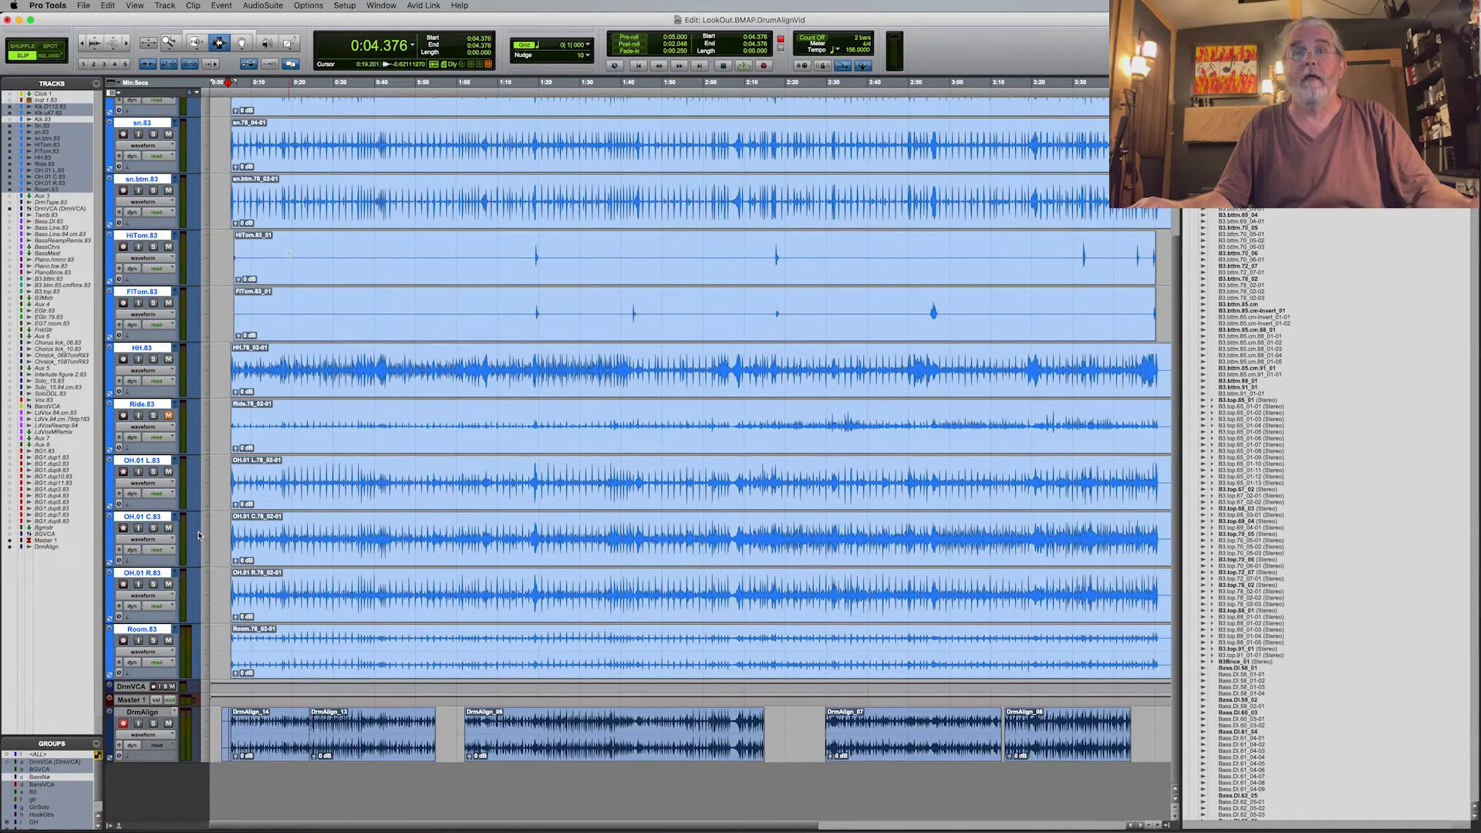
# Record the drums onto DrmAlign from 0:04.376, switching from the unaligned .83 playlists to the aligned Remix.01 playlists mid-pass.
pyautogui.scroll(3, 199, 535)
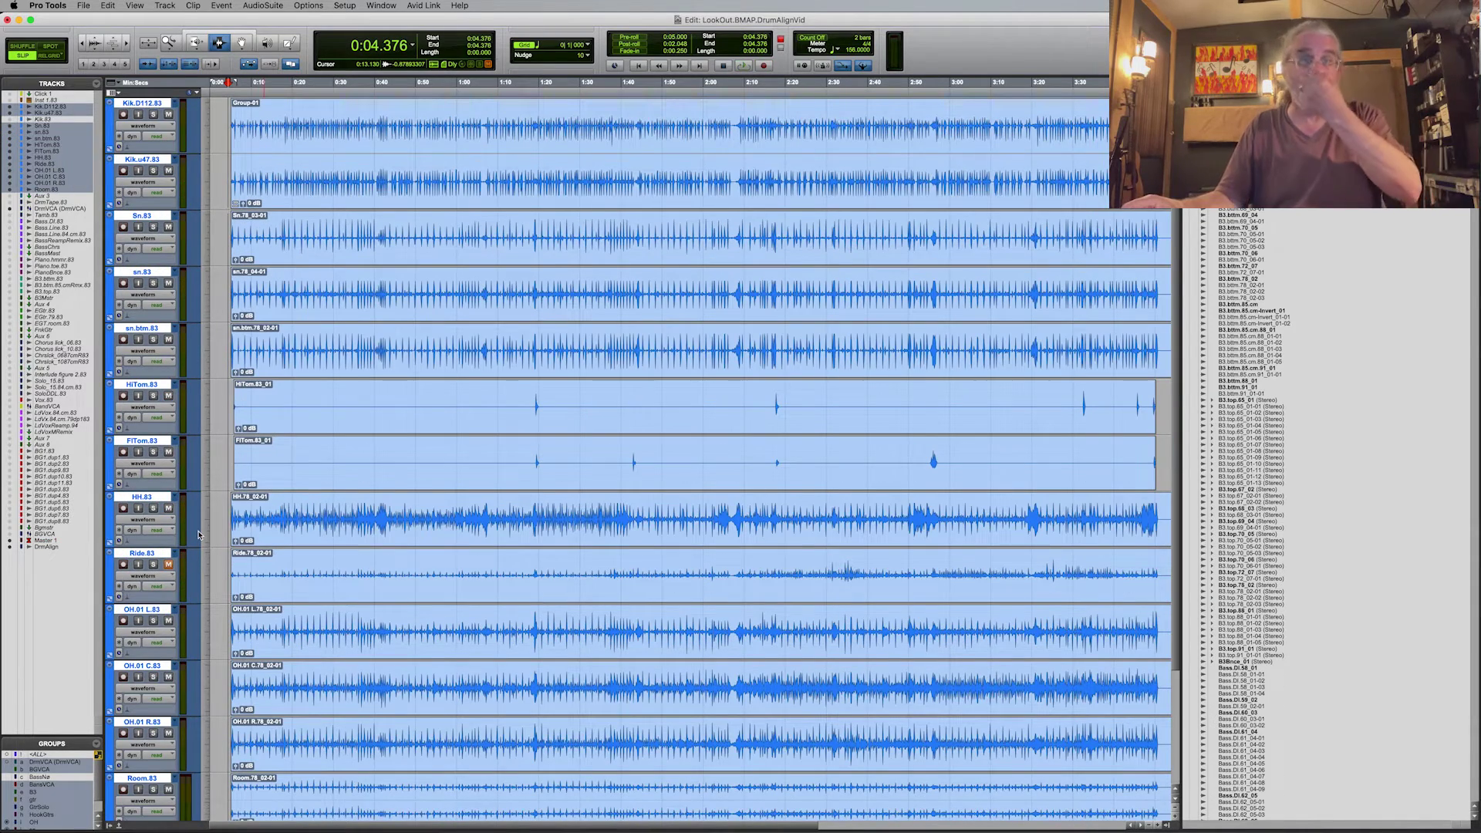
pyautogui.press('space')
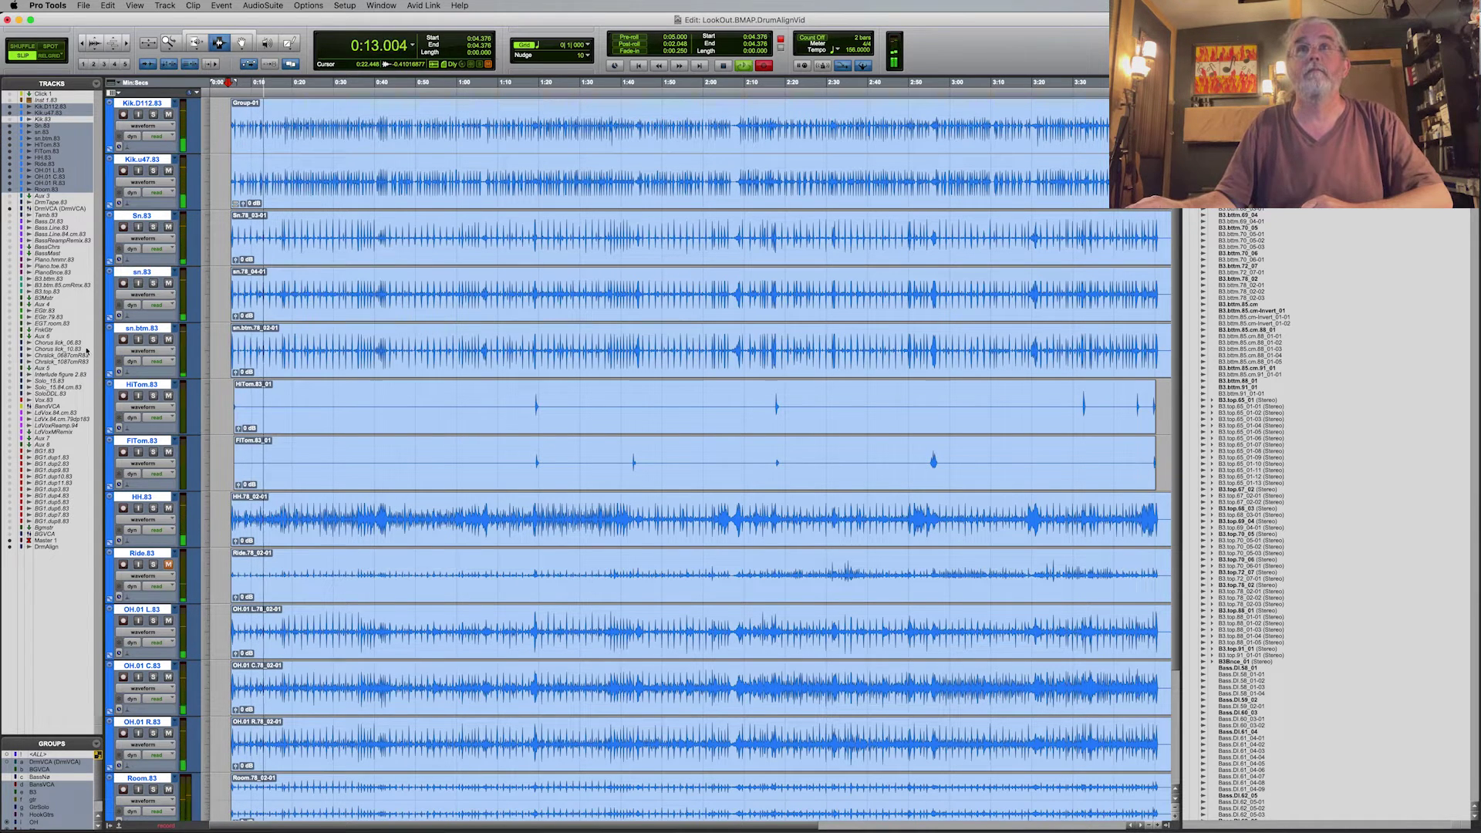
pyautogui.click(177, 108)
pyautogui.click(199, 224)
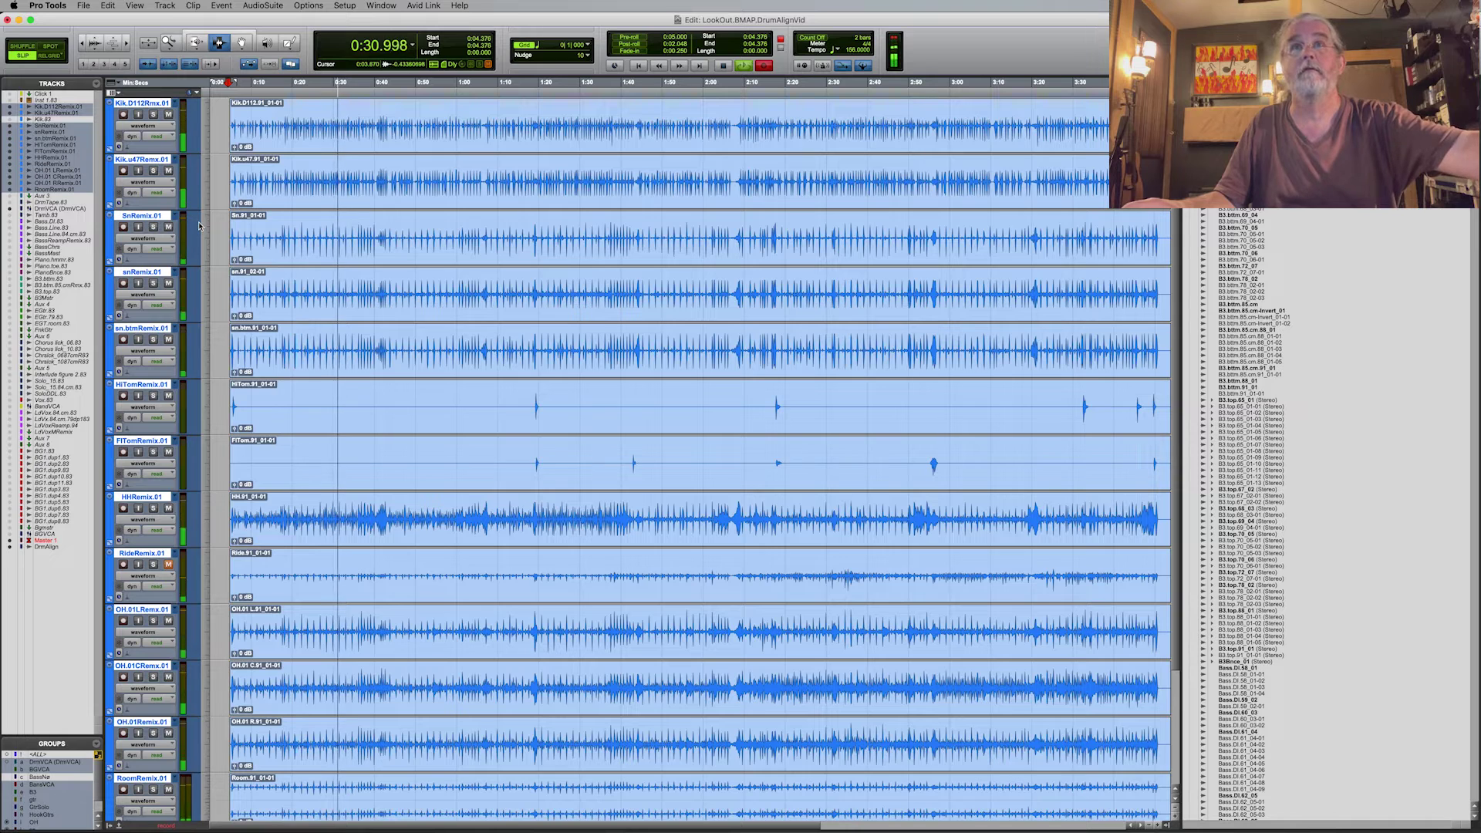
# While the pass keeps running, switch the drum tracks to the unaligned .83 playlists and back to Remix.01.
pyautogui.click(176, 107)
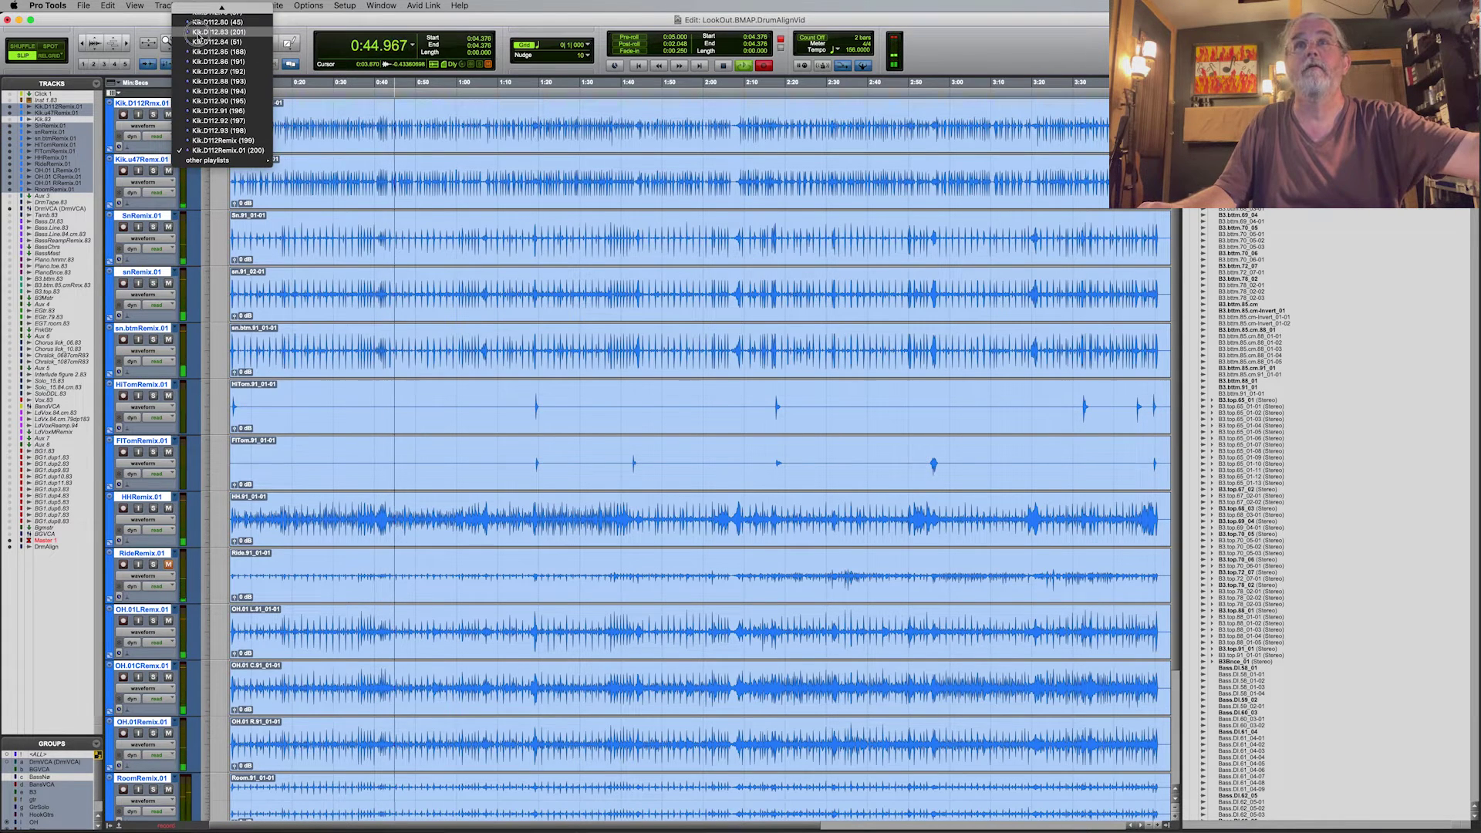
pyautogui.click(218, 31)
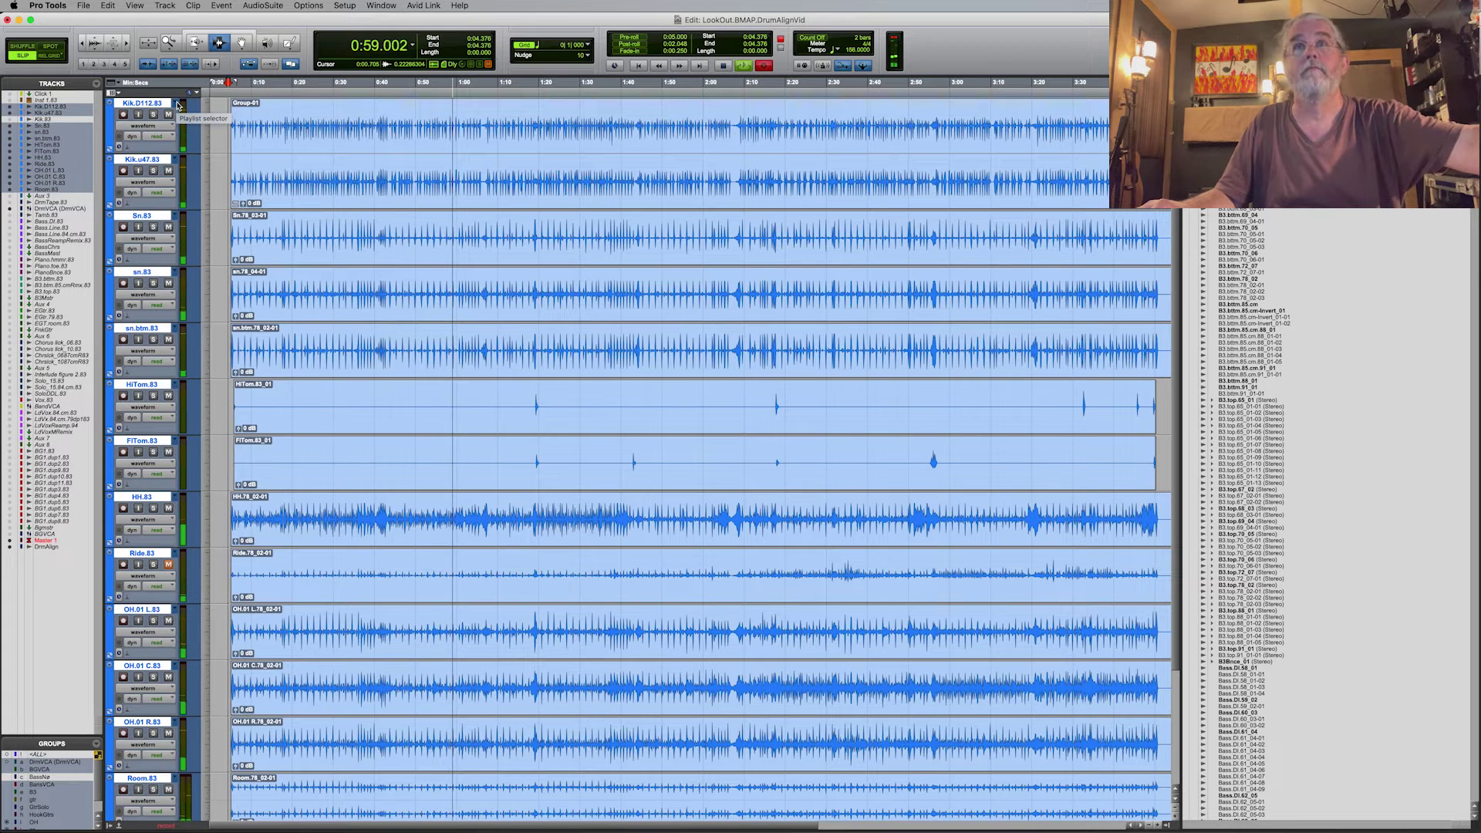
pyautogui.click(177, 105)
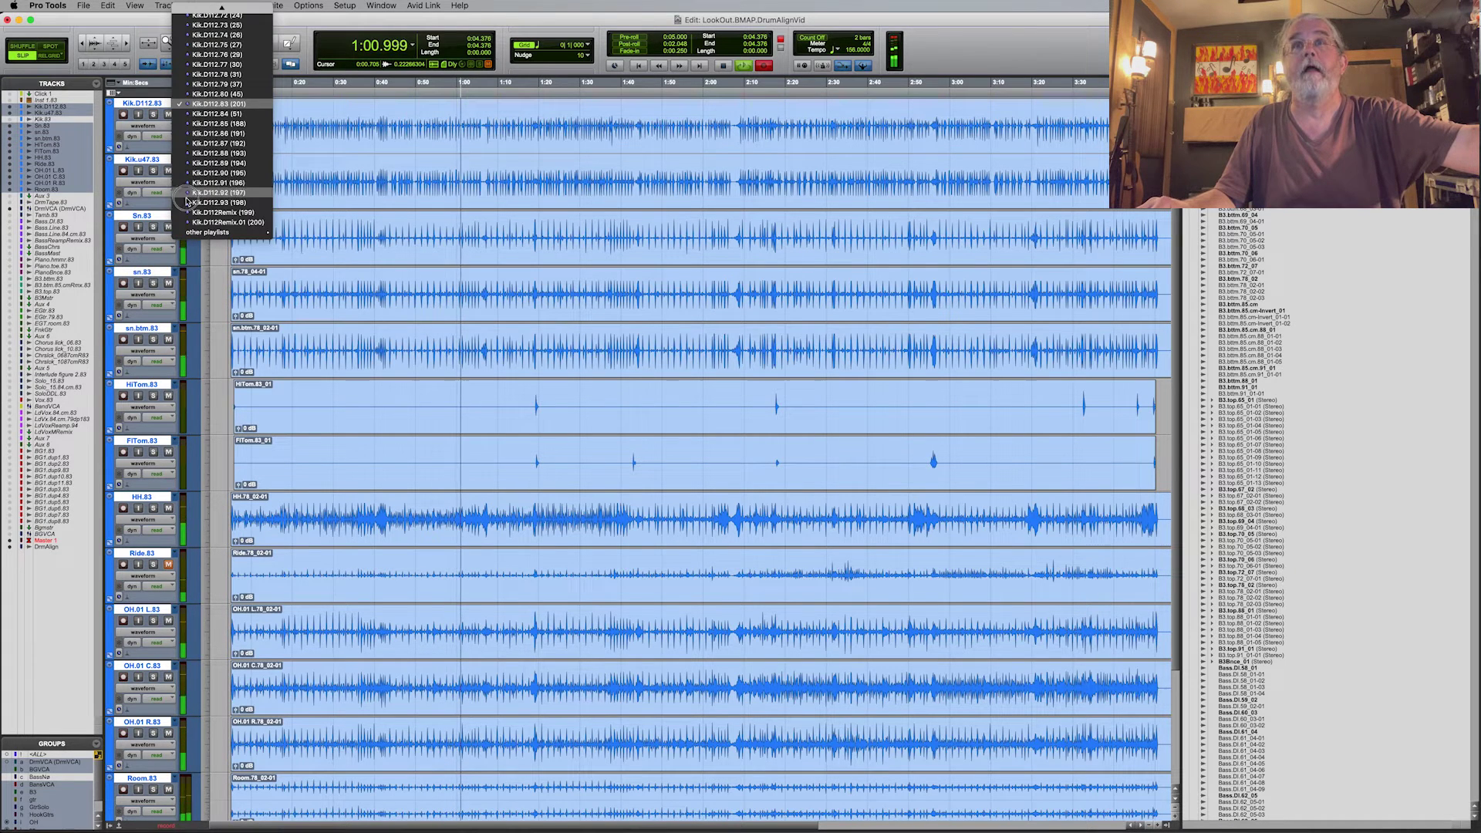
pyautogui.click(189, 223)
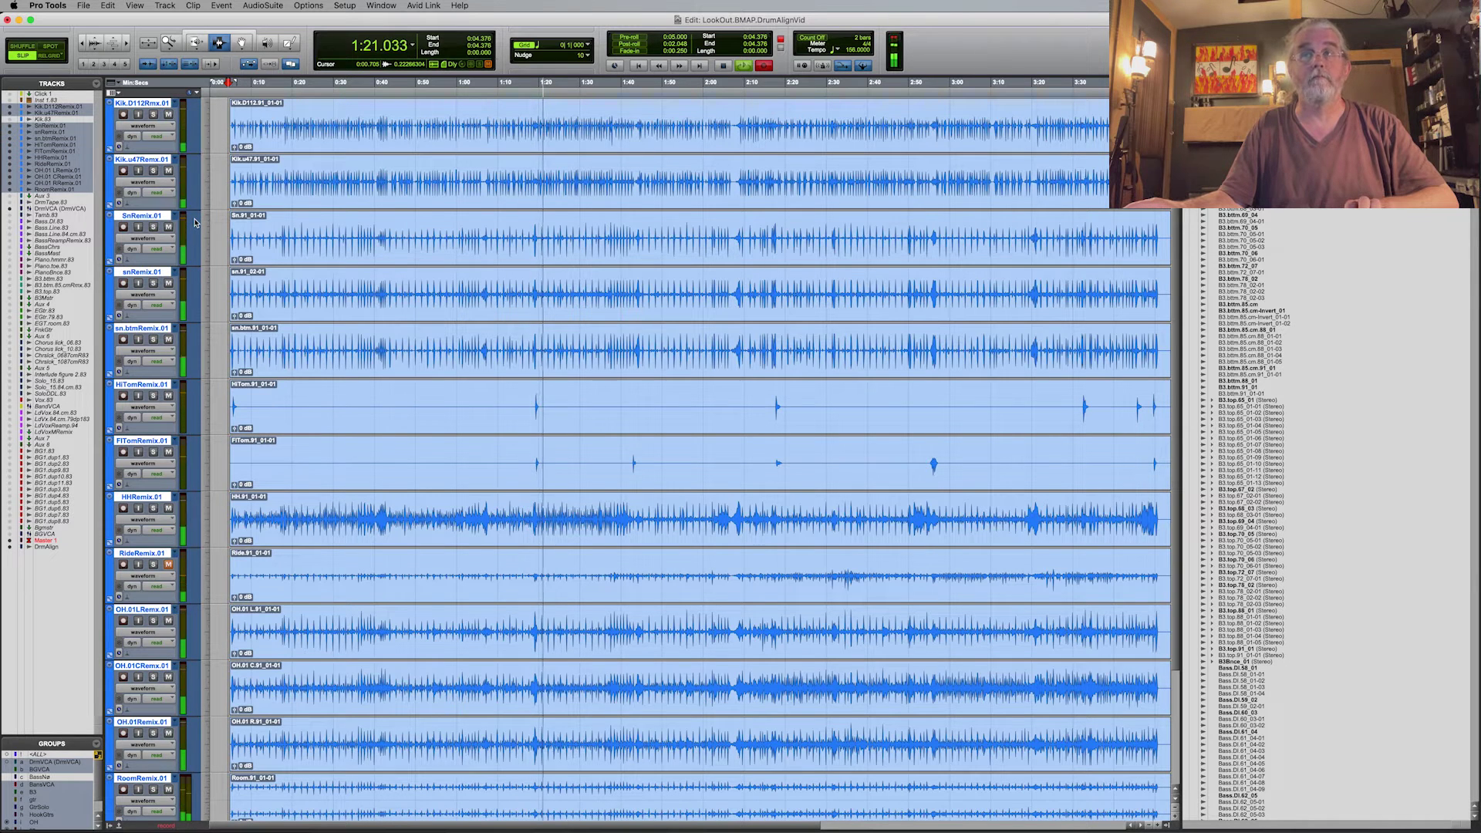
# Alternate the drum tracks once more between the .83 and Remix.01 playlists, ending on Remix.01, and stop the pass.
pyautogui.click(178, 105)
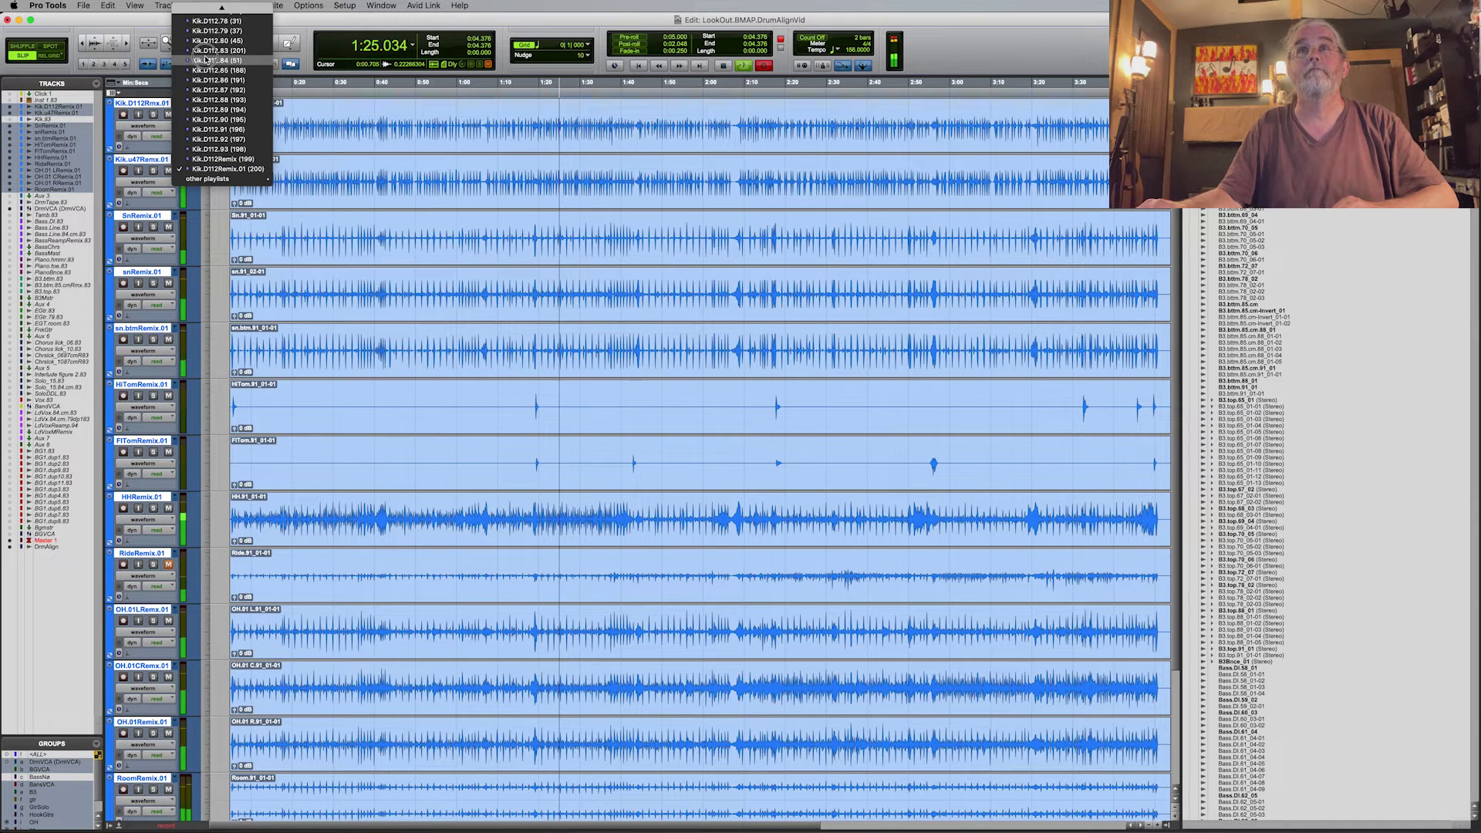
pyautogui.click(207, 51)
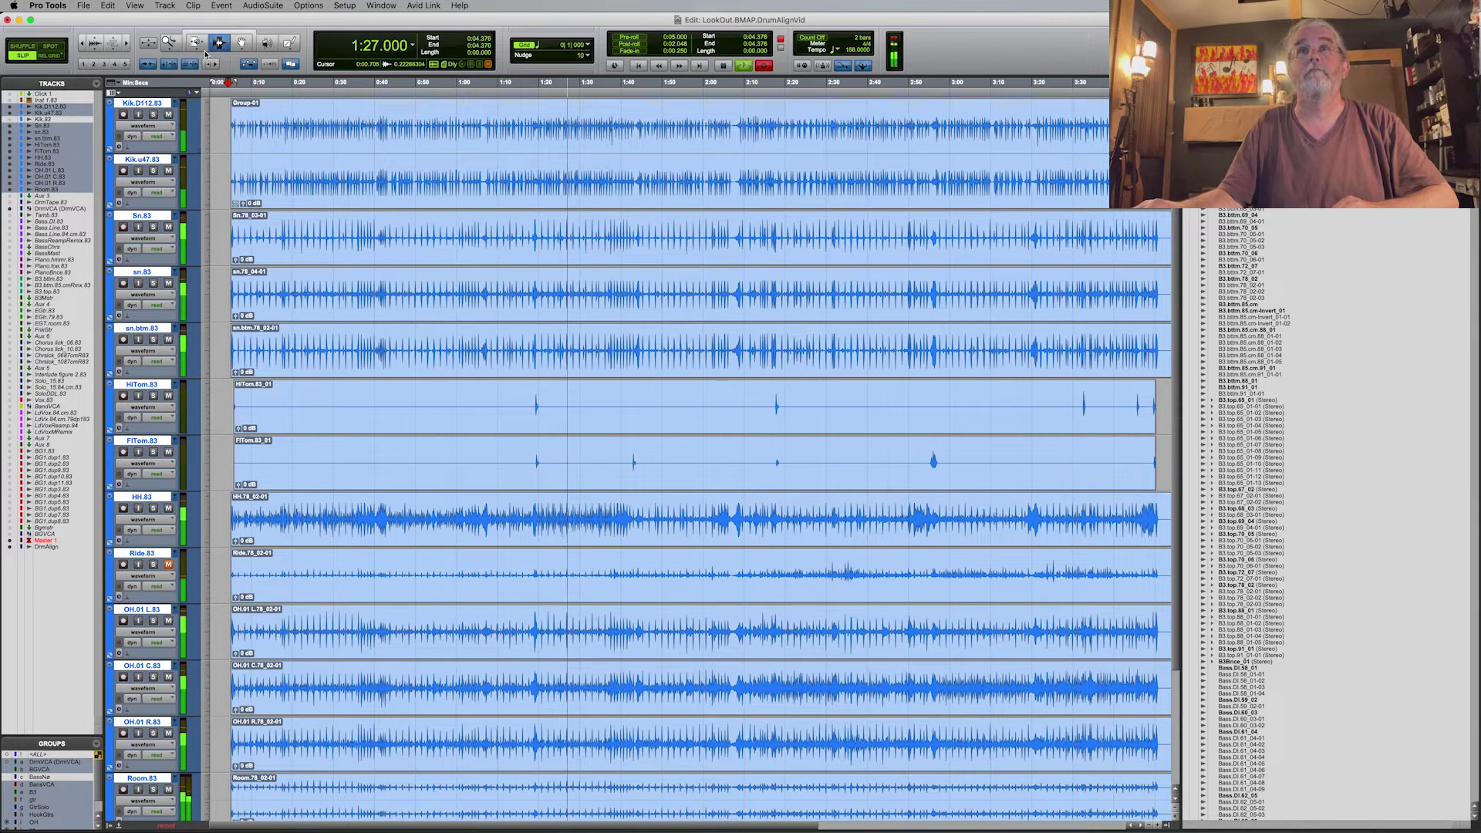
pyautogui.click(176, 106)
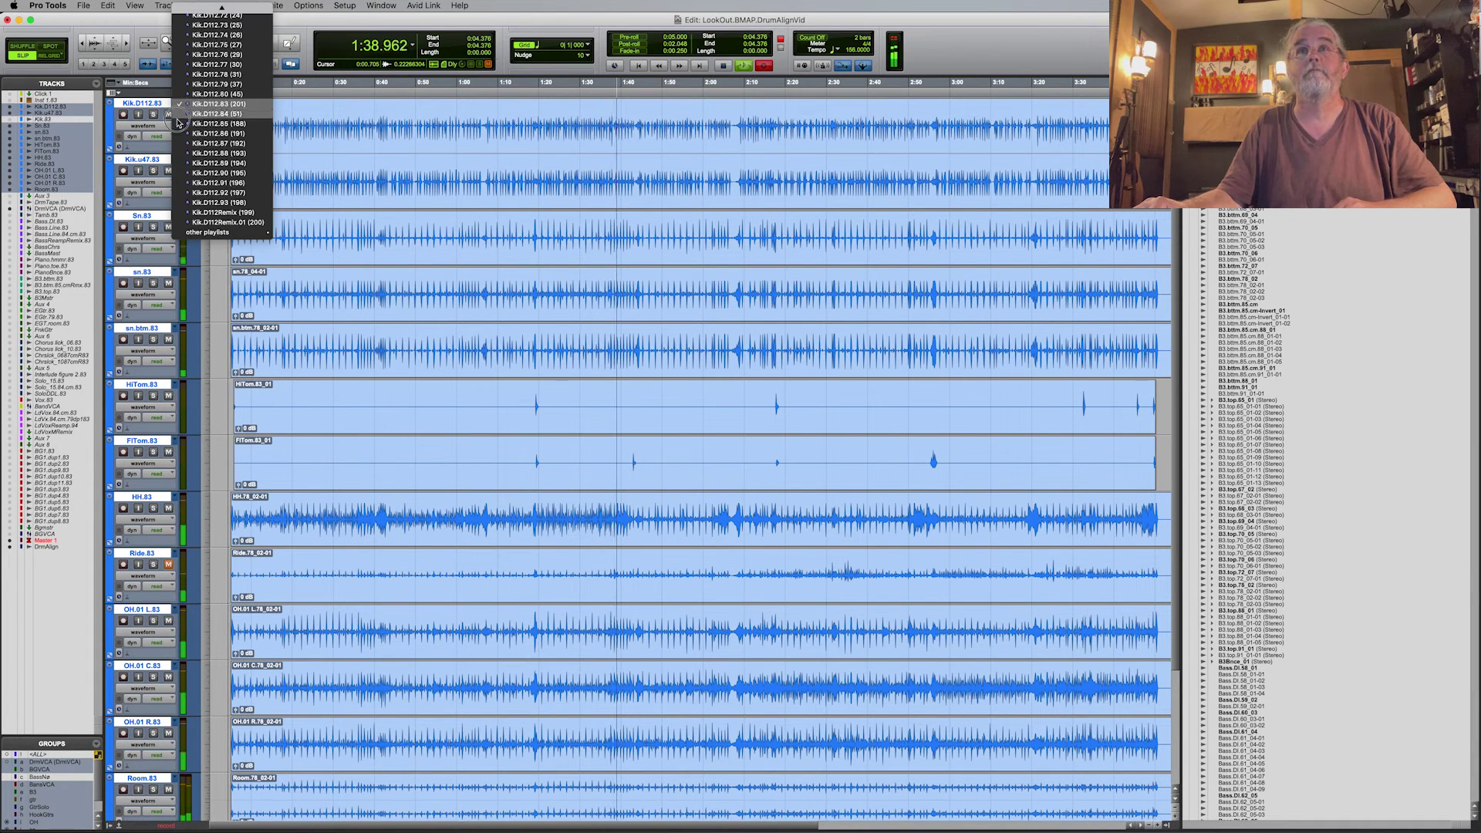
pyautogui.click(183, 223)
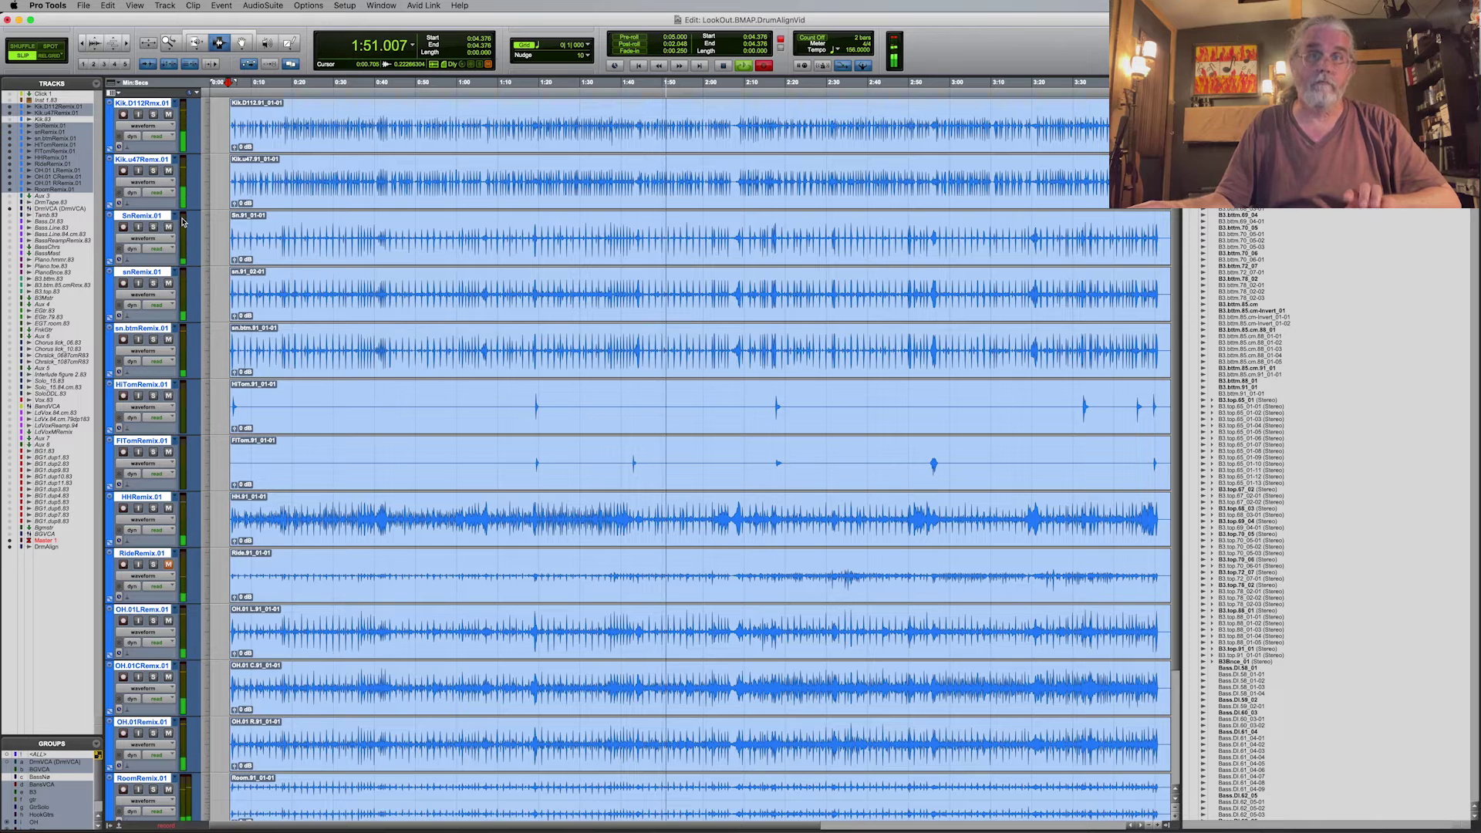
pyautogui.press('space')
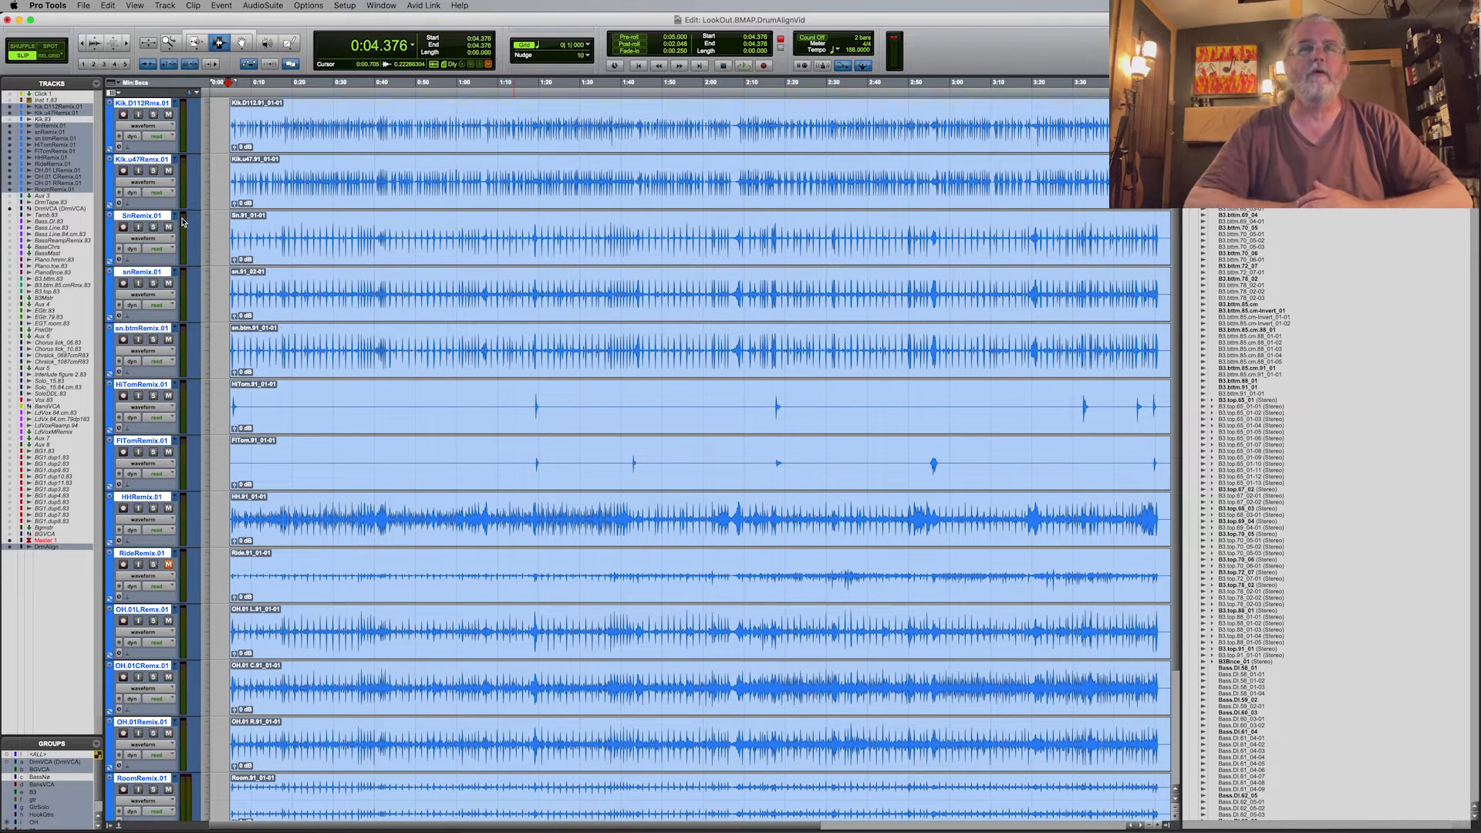
# In the mixer, audition the aligned drums with the room track's fader fully down, raised to about -0.1 dB, and fully down again.
pyautogui.press('super+equal')
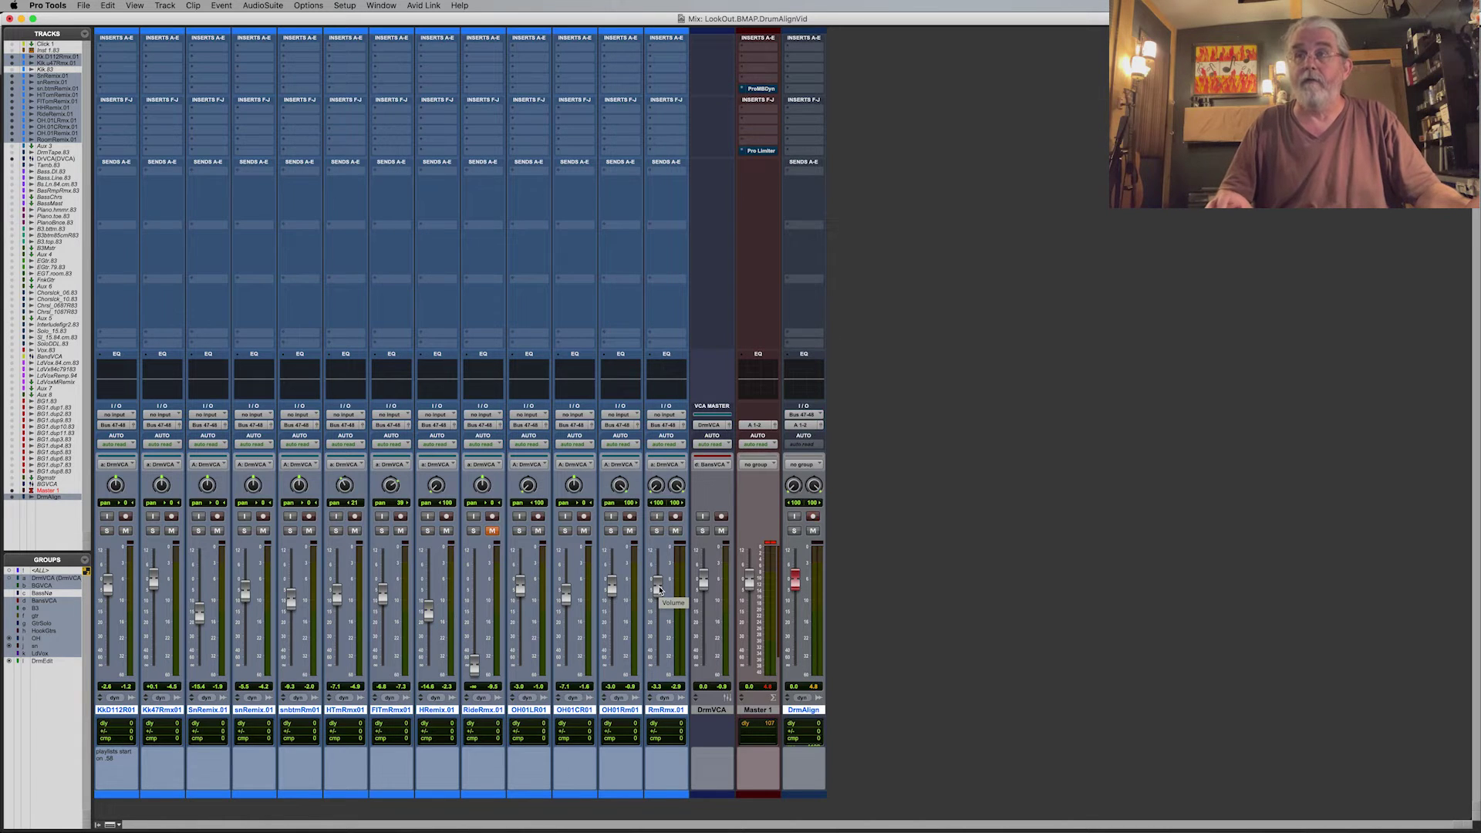
pyautogui.moveTo(658, 586); pyautogui.dragTo(657, 667)
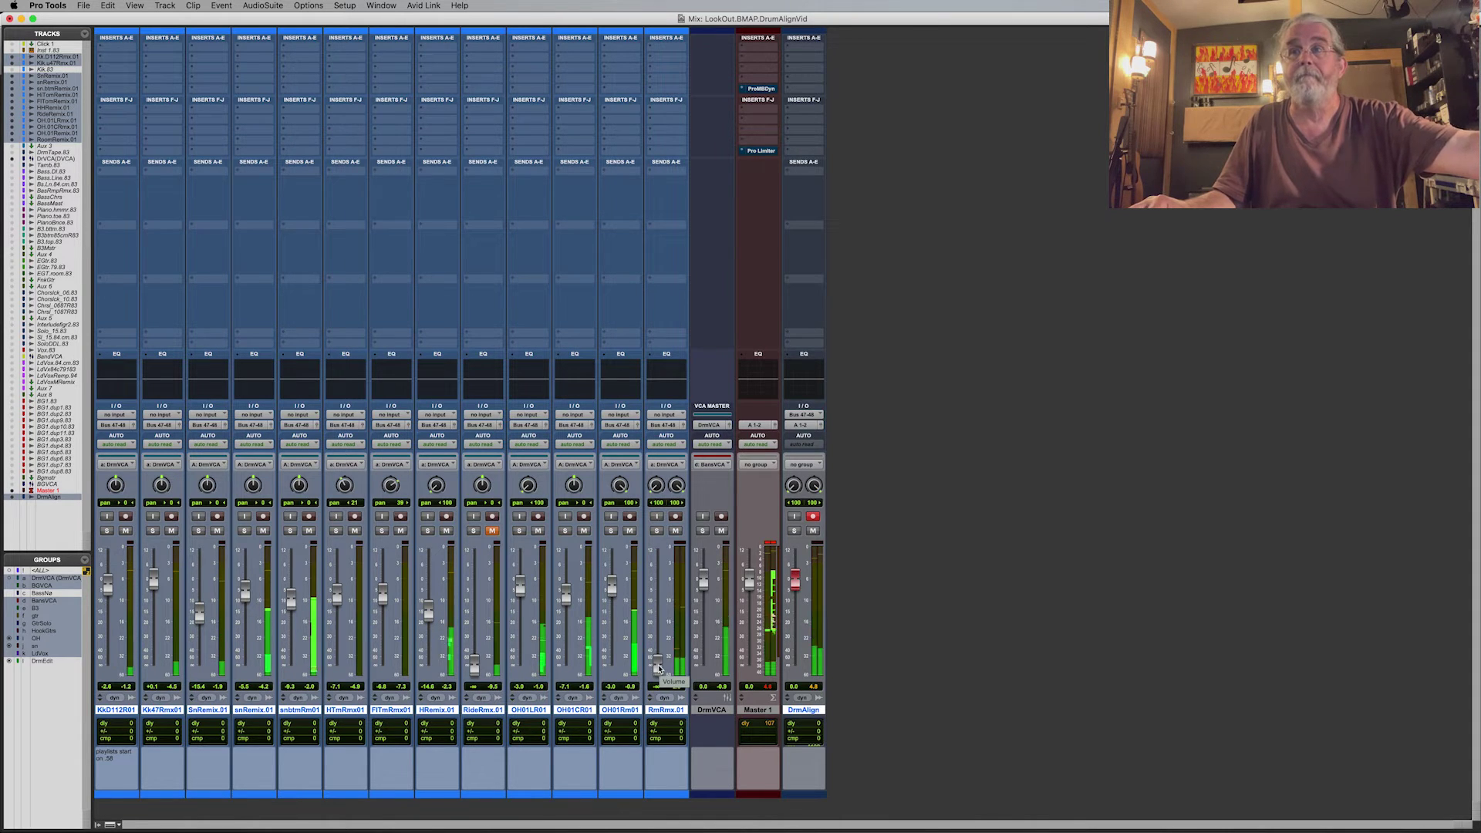
pyautogui.moveTo(659, 668); pyautogui.dragTo(658, 663)
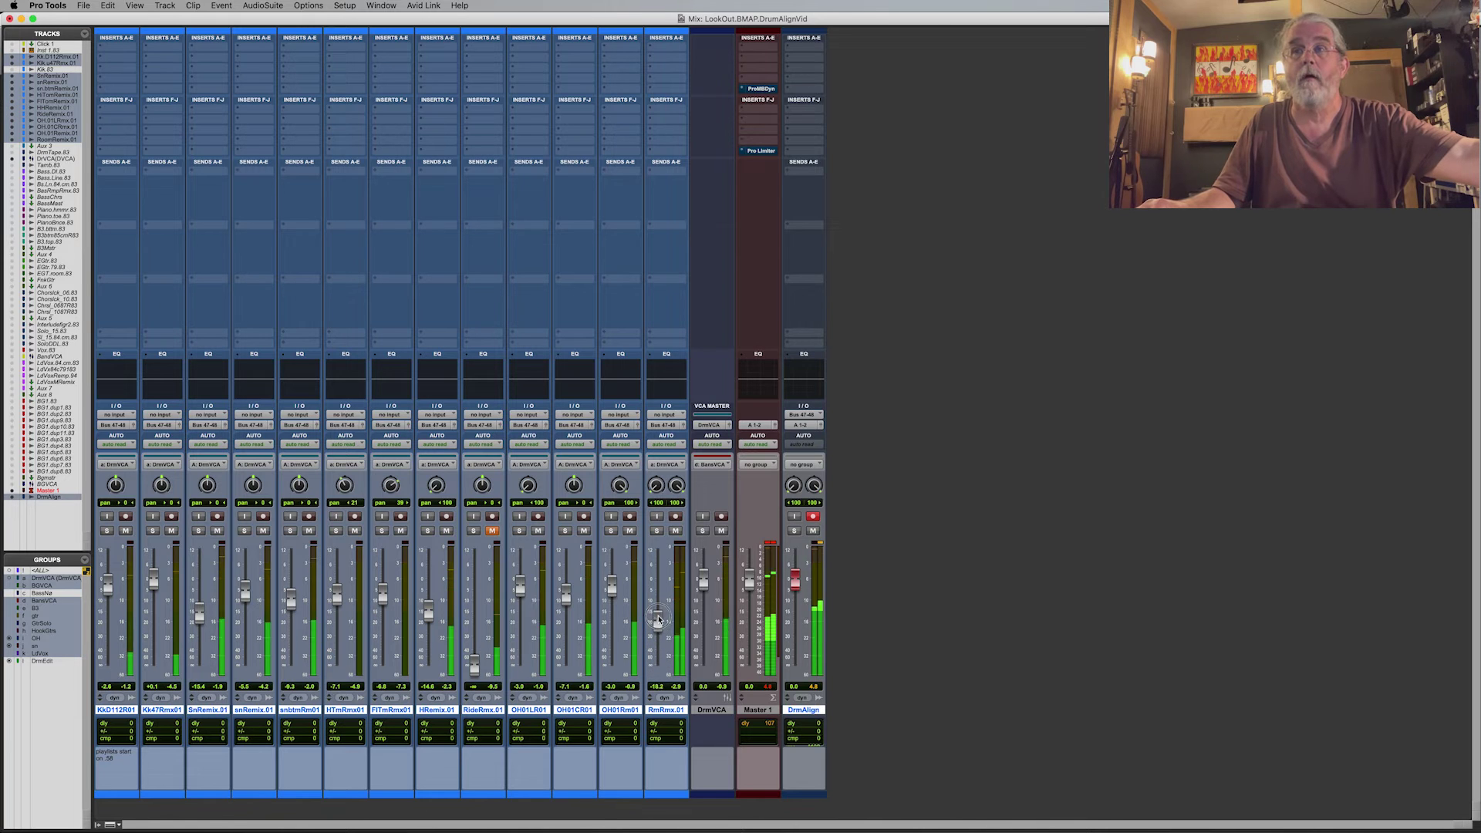
pyautogui.moveTo(660, 600); pyautogui.dragTo(661, 583)
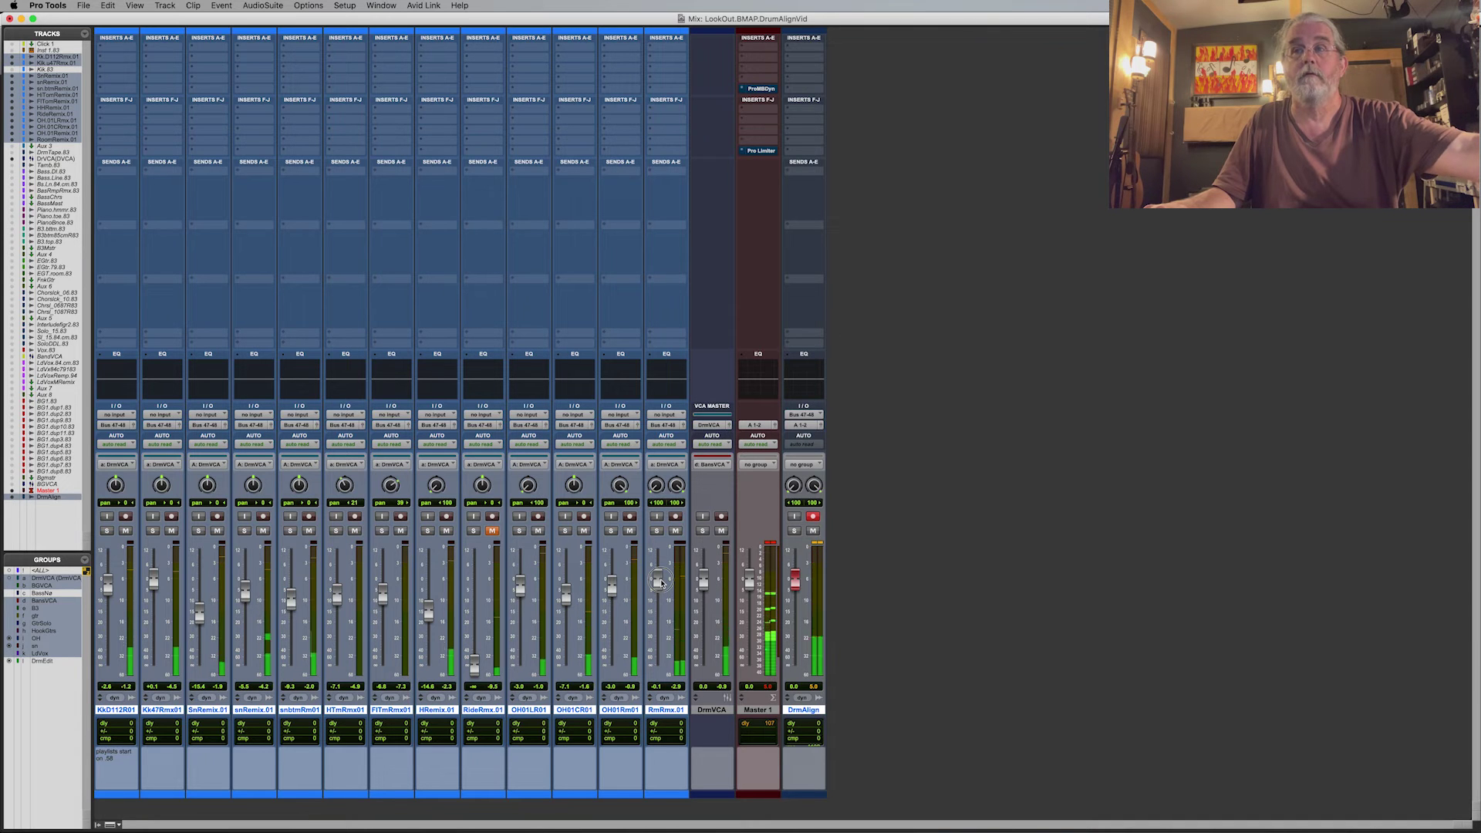
pyautogui.moveTo(661, 593); pyautogui.dragTo(664, 681)
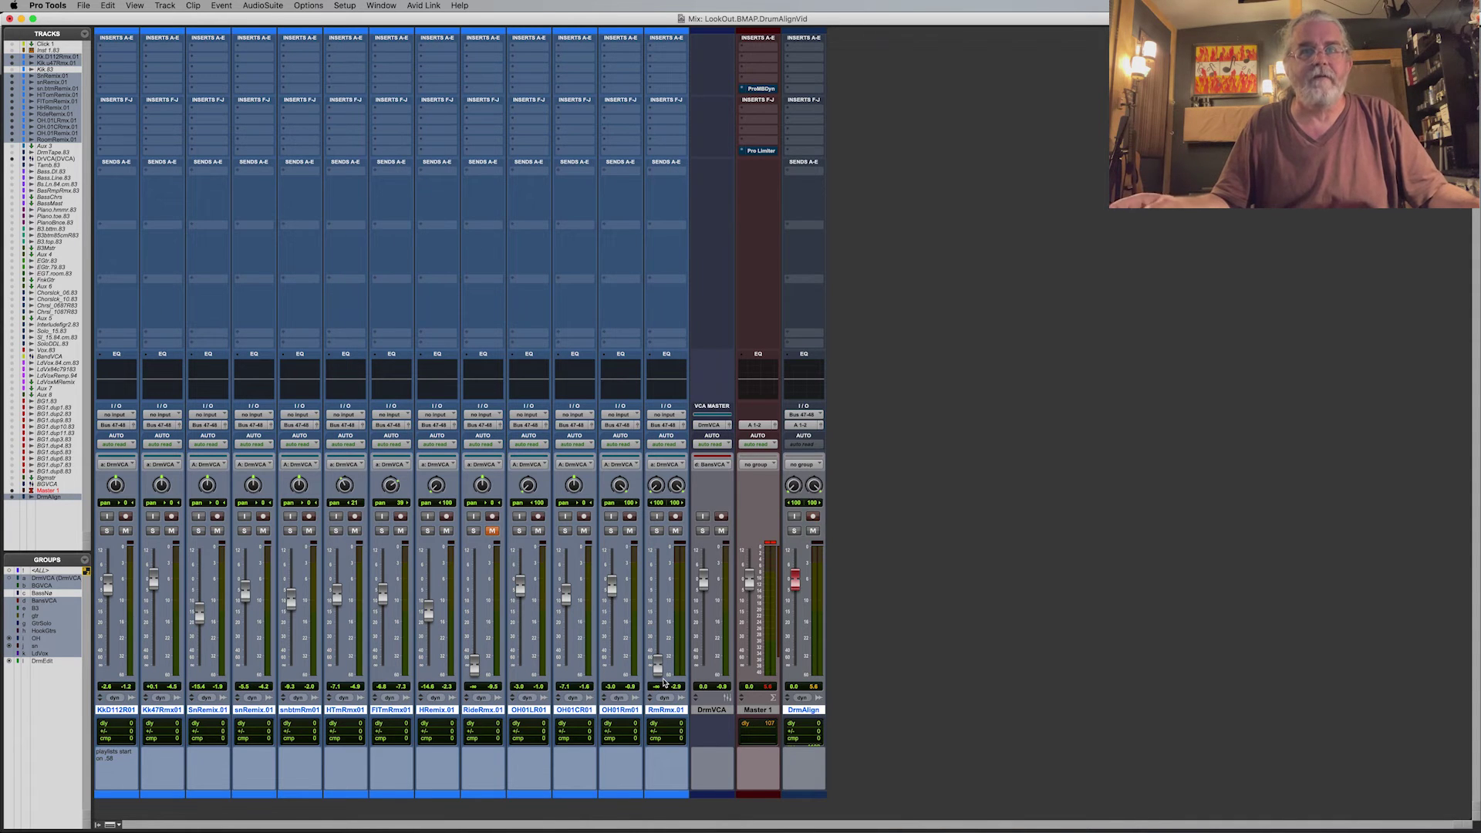
# Return to the edit window and switch the Kik.D112 track to its unaligned .83 playlist.
pyautogui.press('super+equal')
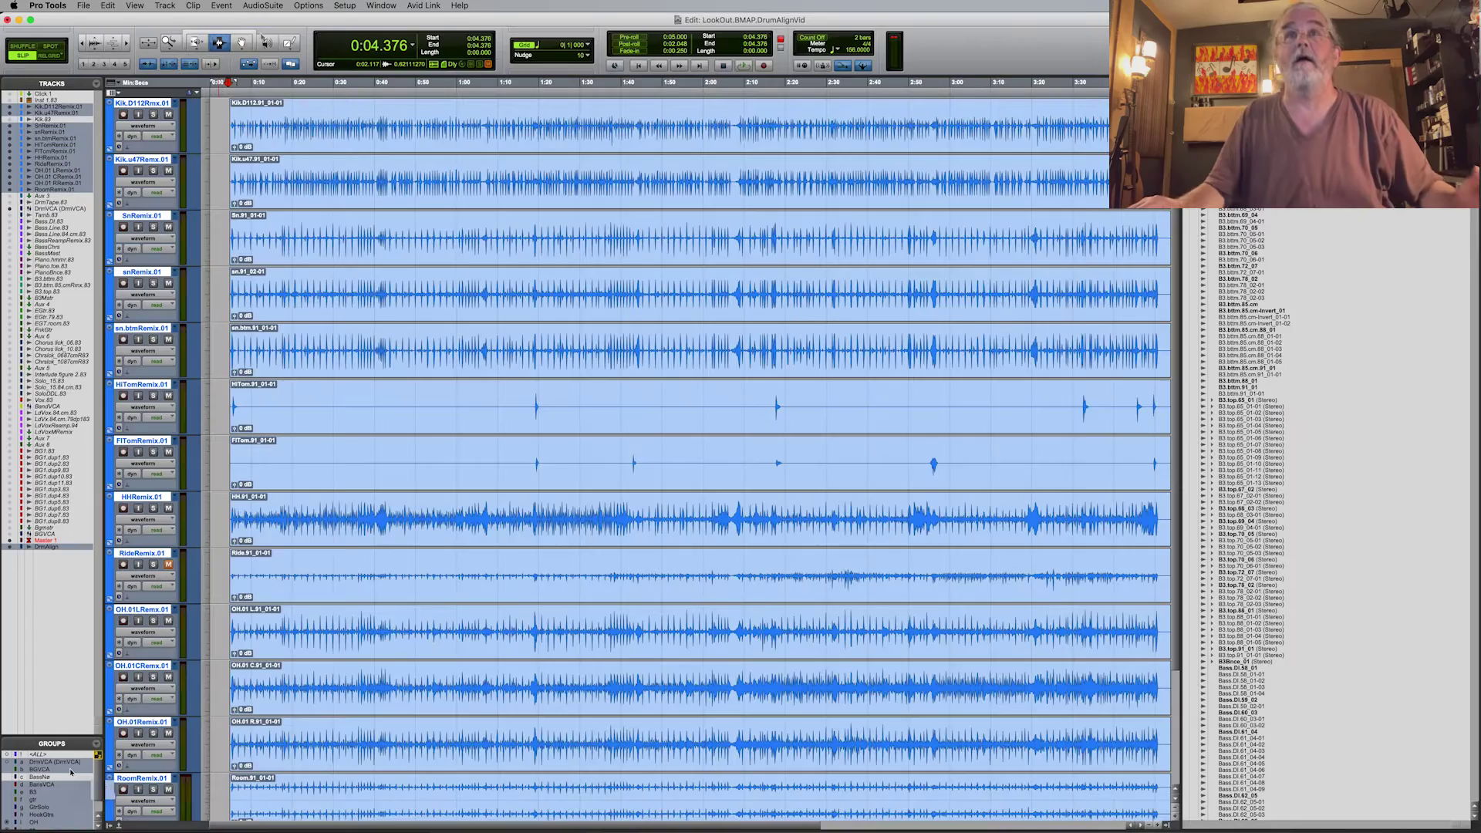
pyautogui.moveTo(261, 19)
pyautogui.mouseDown()
pyautogui.moveTo(333, 19)
pyautogui.moveTo(262, 19)
pyautogui.mouseUp()
pyautogui.click(176, 102)
pyautogui.click(216, 58)
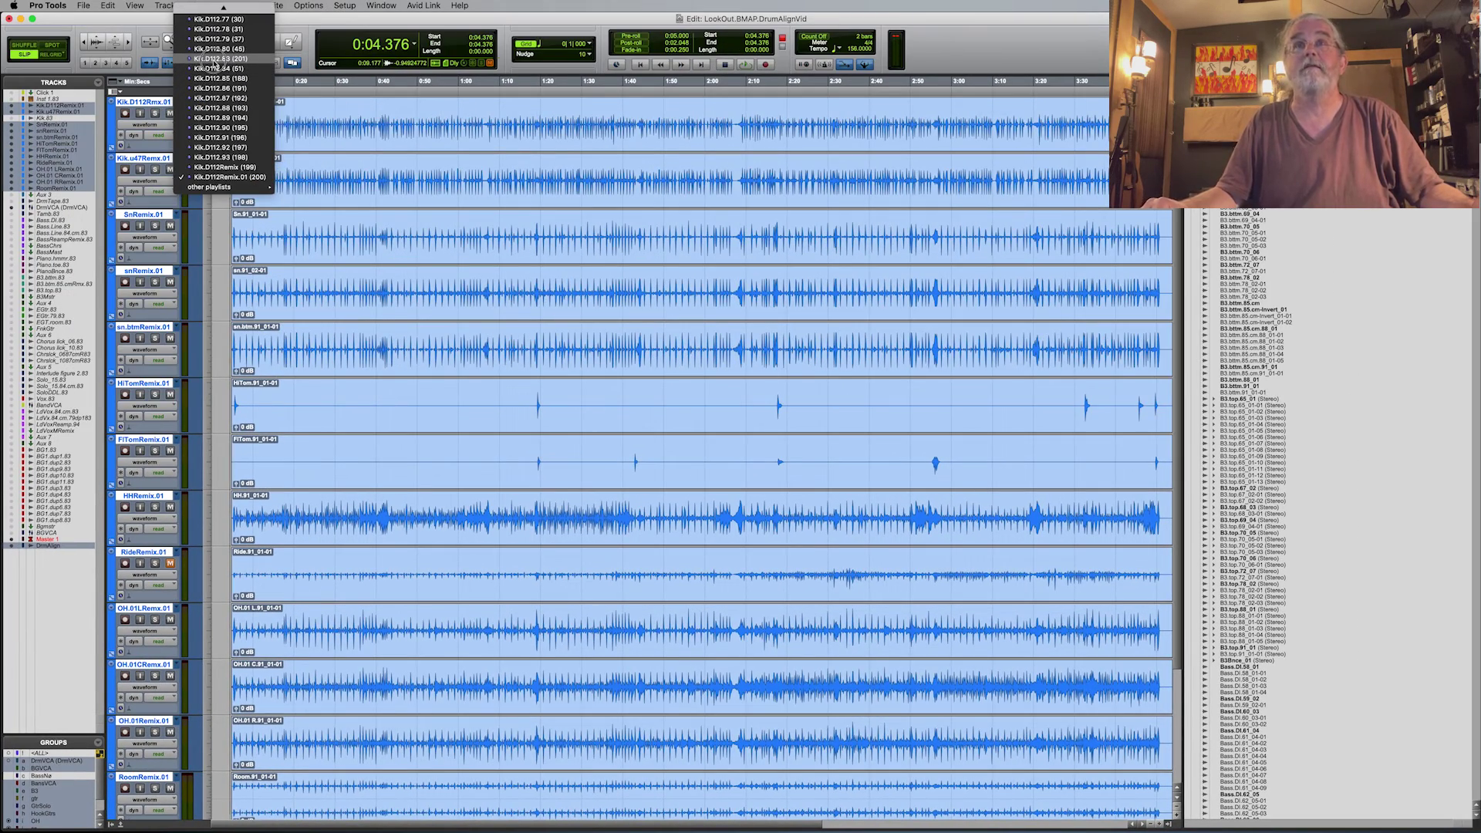
# In the mixer, raise the room track's fader to about +2.6 dB during the pass, lower it fully, and stop the transport.
pyautogui.press('super+equal')
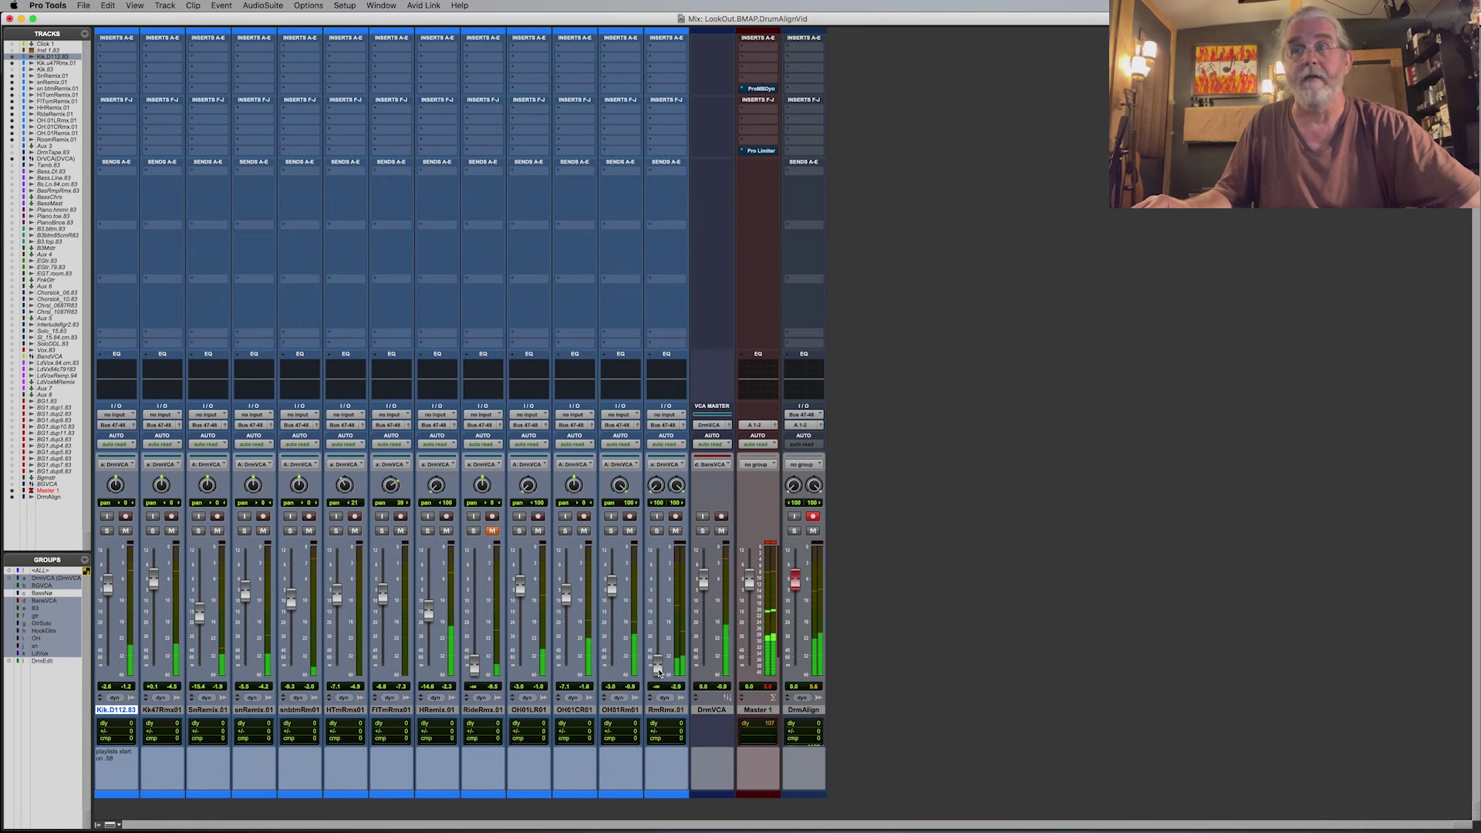
pyautogui.moveTo(658, 661); pyautogui.dragTo(660, 580)
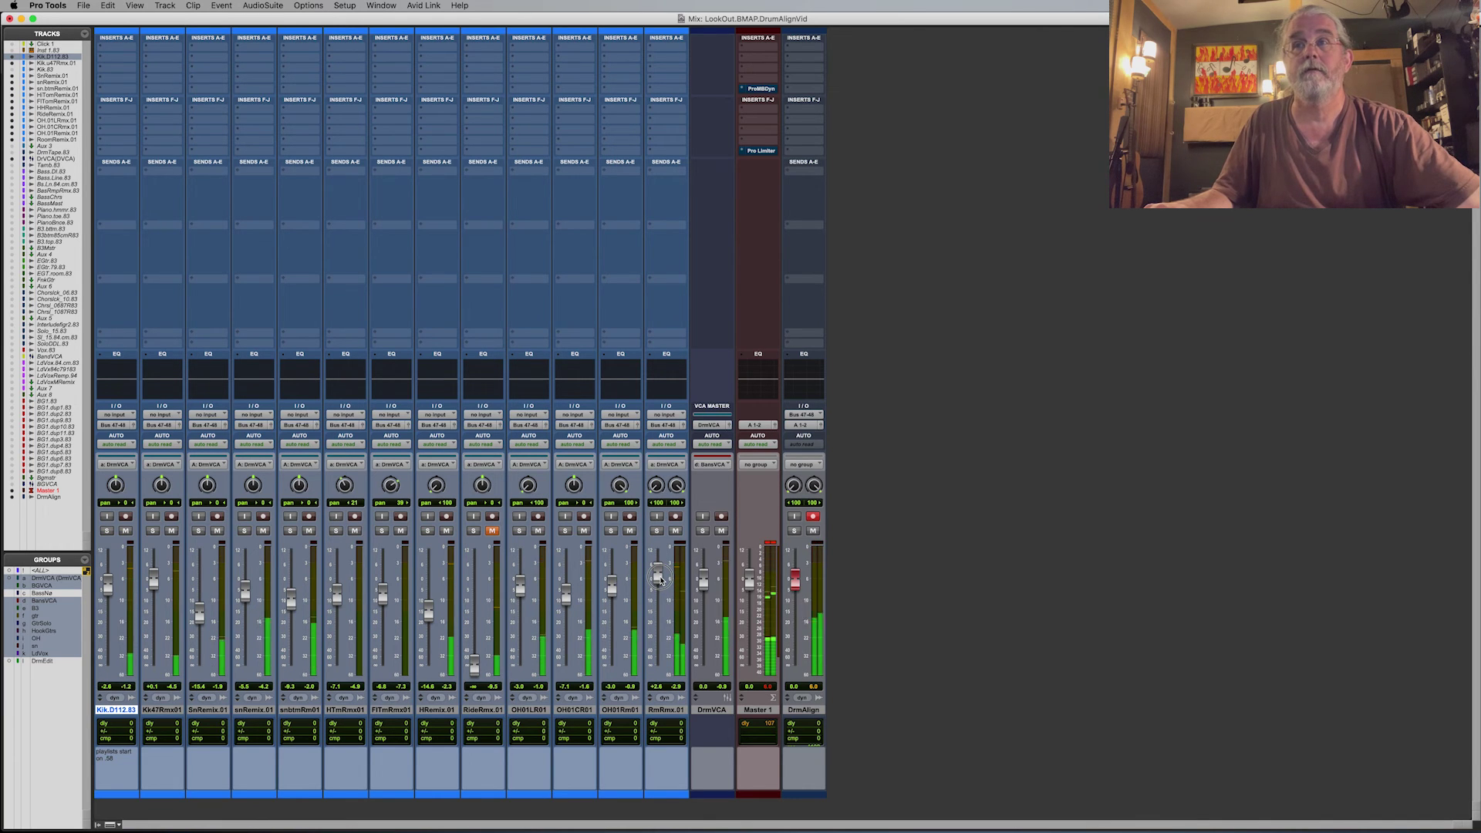
pyautogui.moveTo(659, 580); pyautogui.dragTo(661, 688)
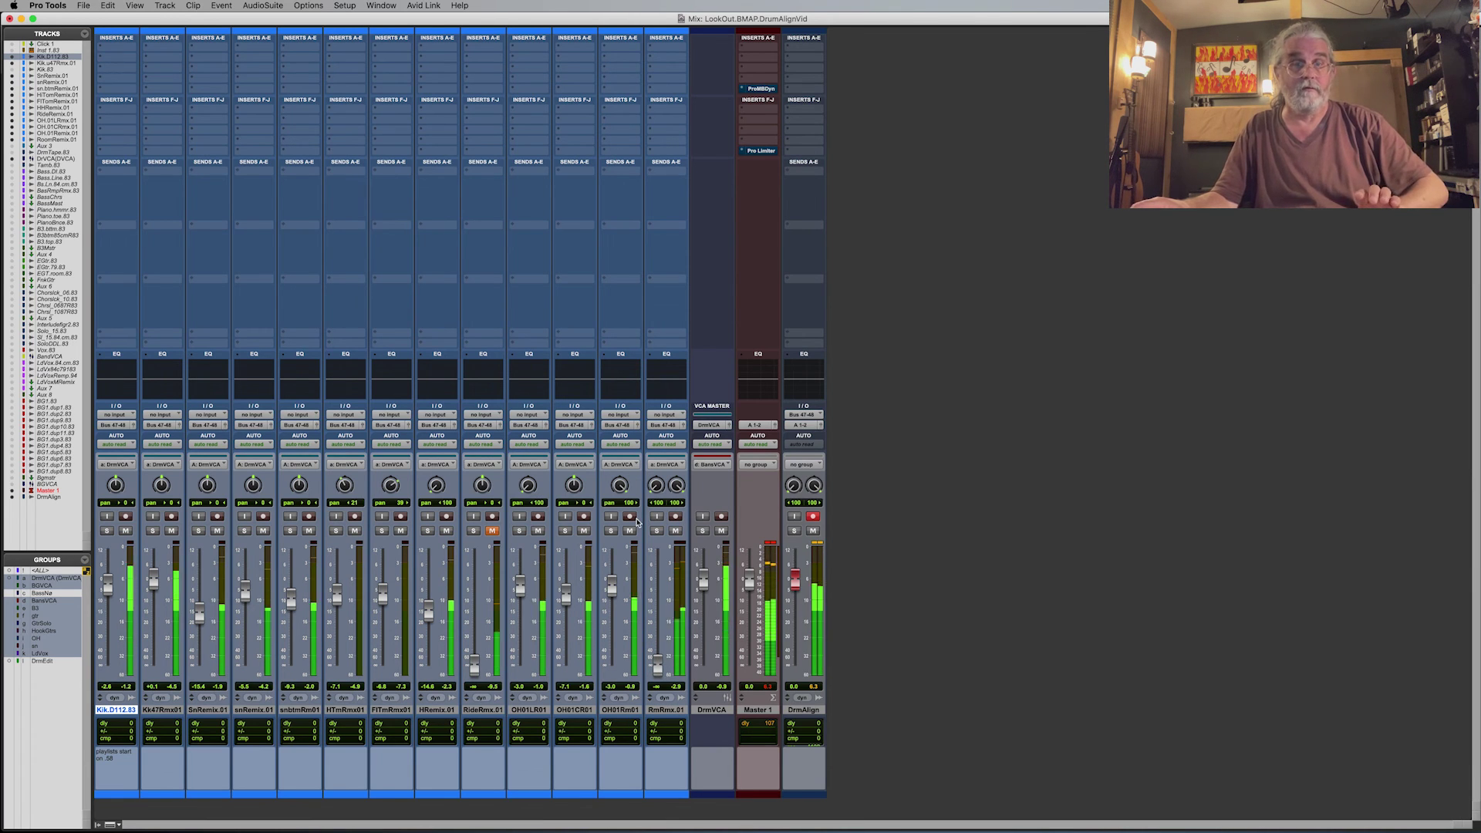
pyautogui.press('space')
pyautogui.hotkey('shift', 'r')
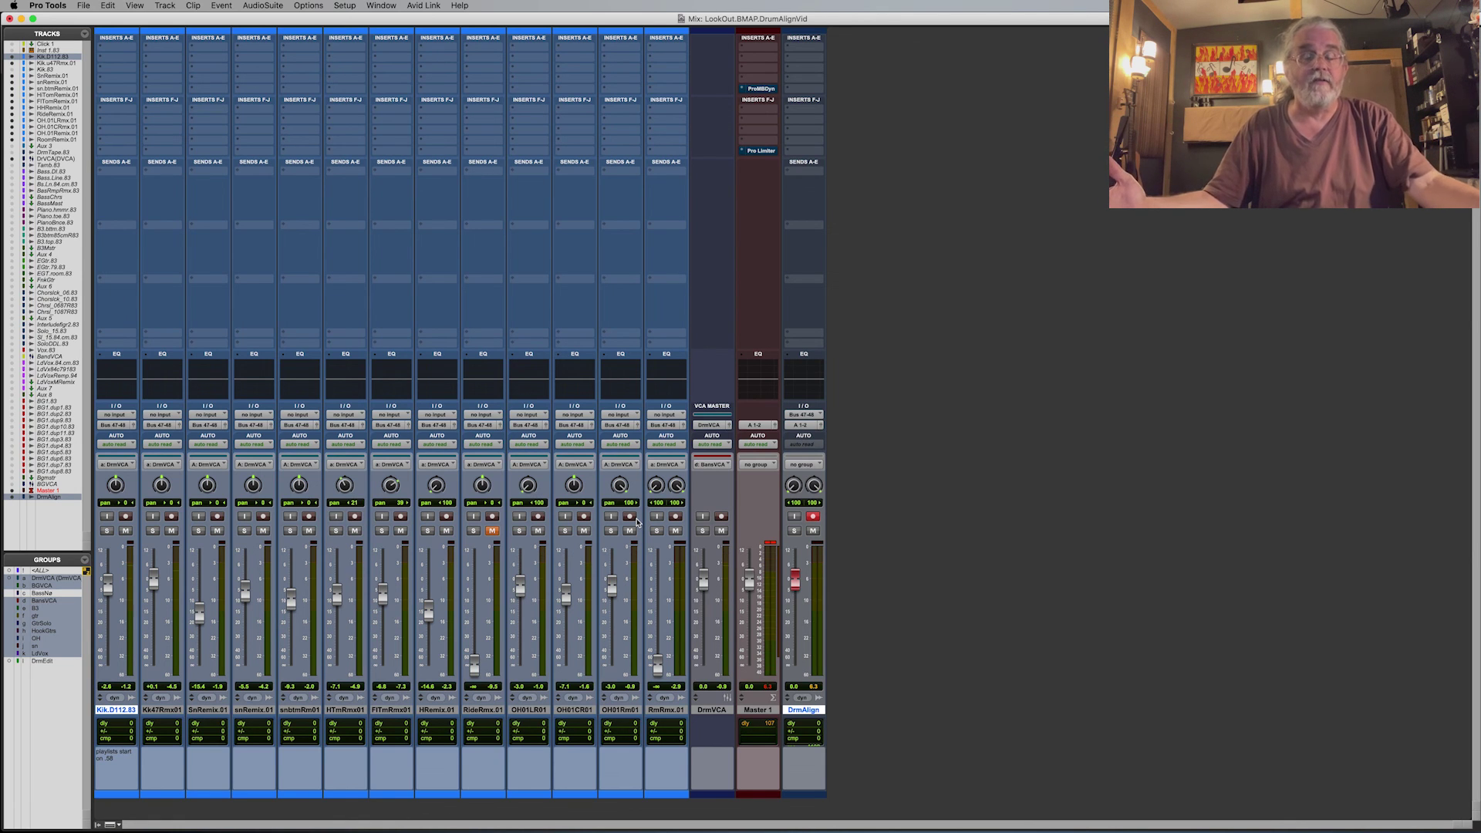